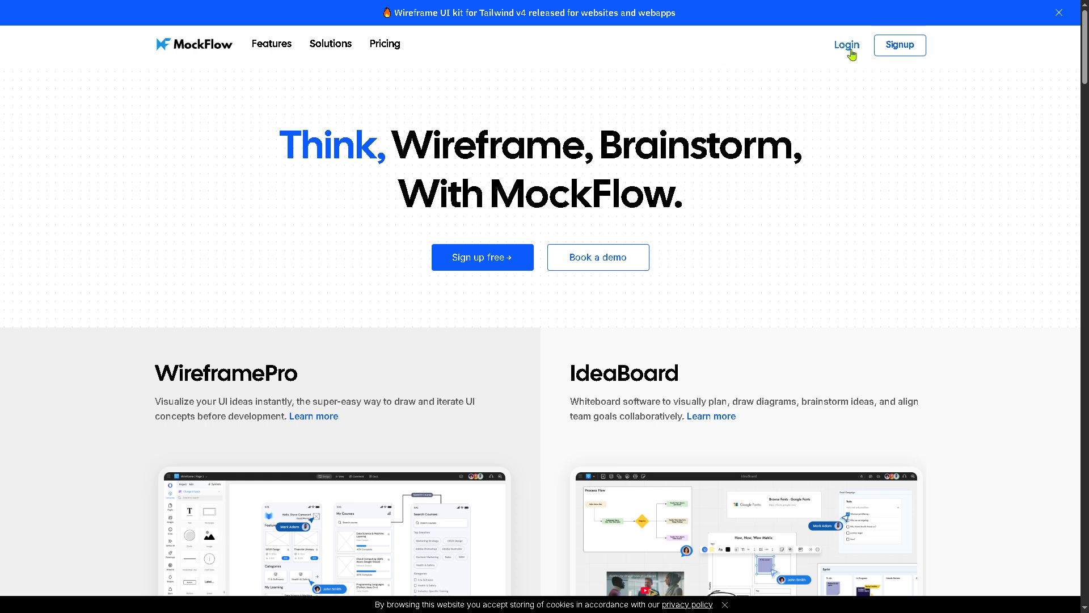
Step: Compare the IdeaBoard and WireframePro pricing plans, then register for the free Basic plan
left_click(465, 258)
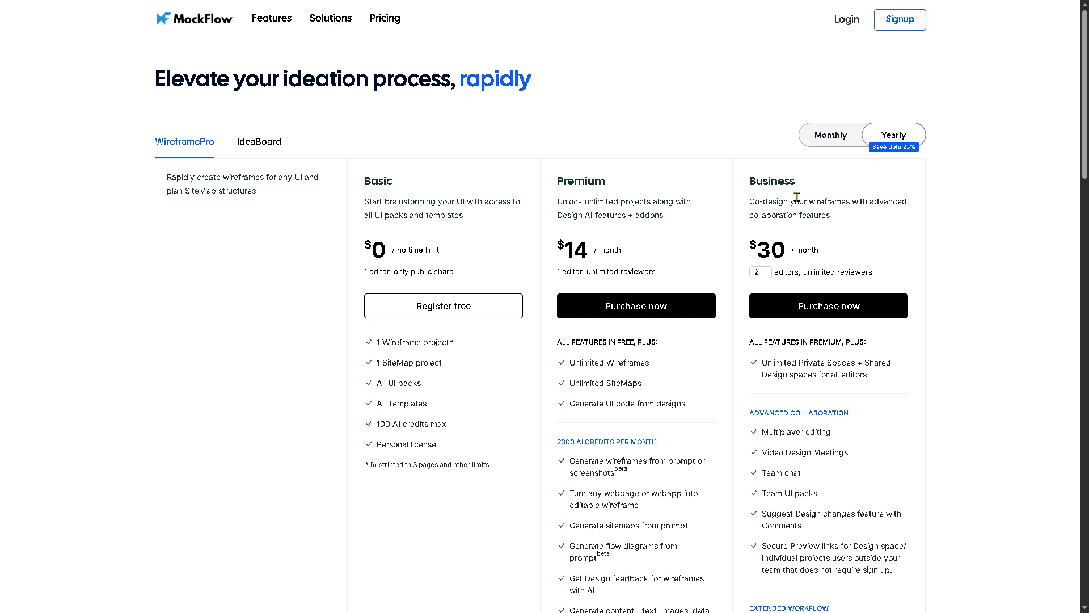
left_click(272, 143)
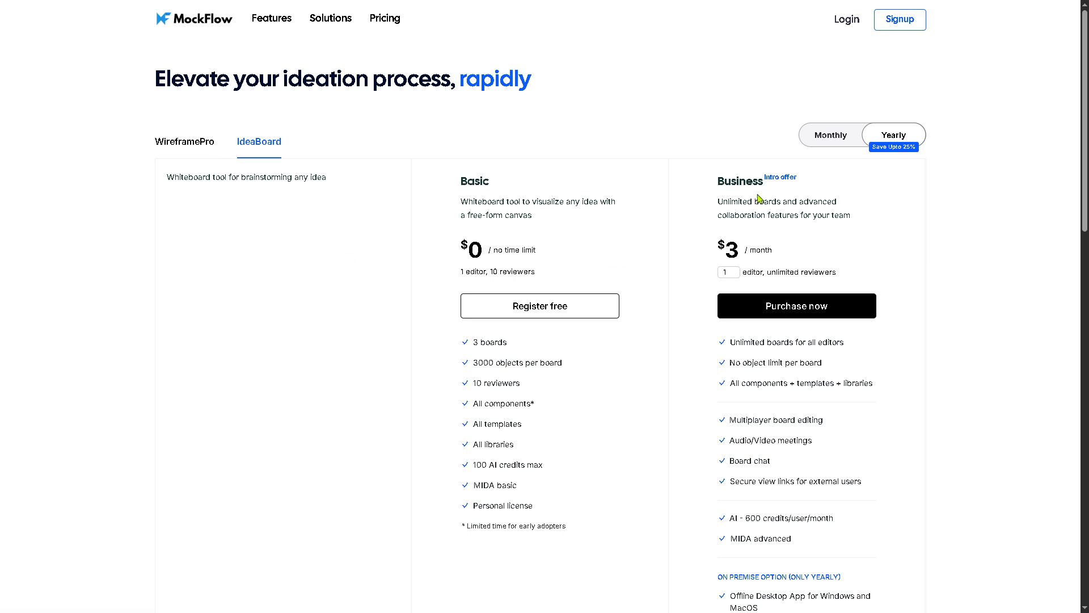
left_click(182, 148)
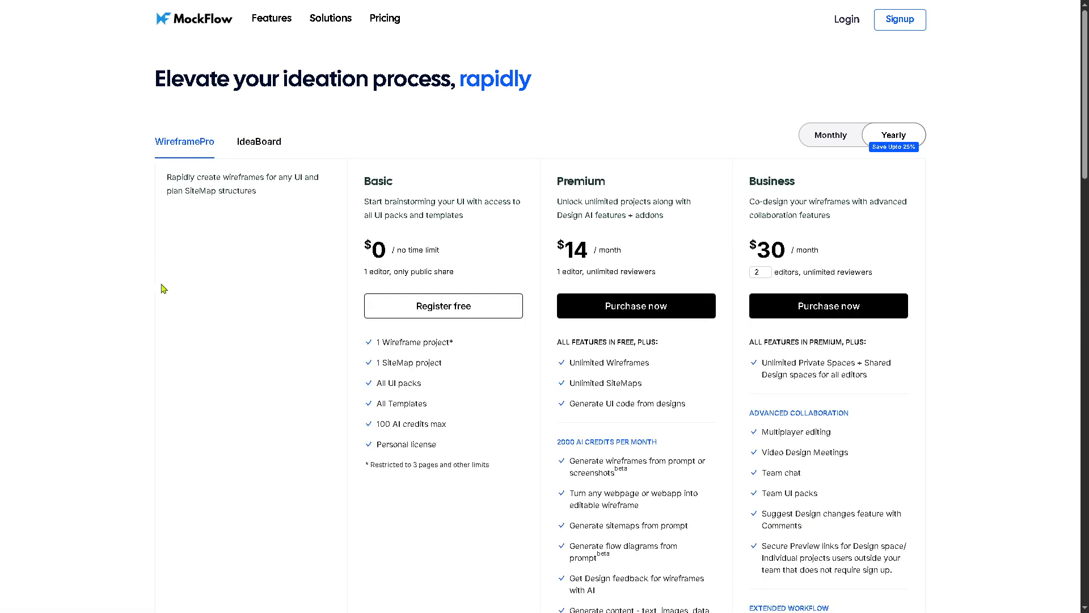
left_click(448, 311)
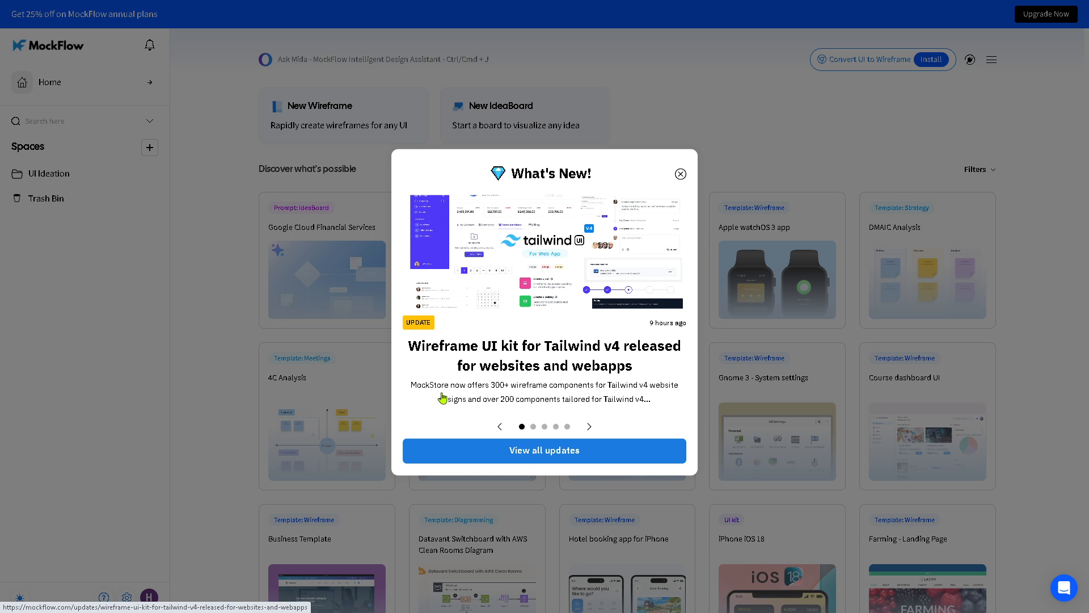
Step: Dismiss the What's New announcement and reveal the New Wireframe creation options
left_click(681, 174)
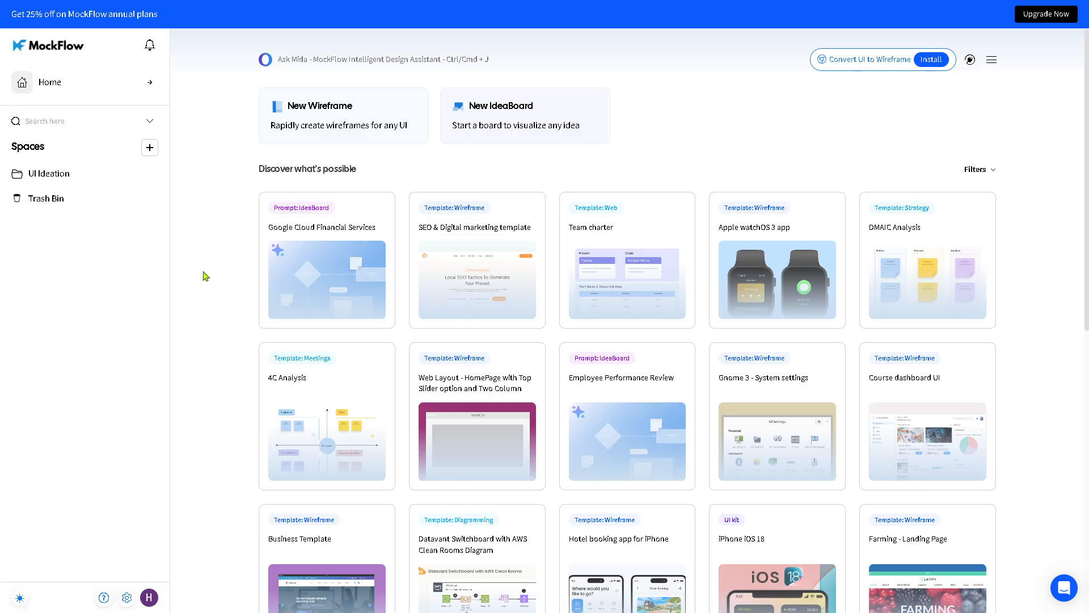
mouse_move(272, 118)
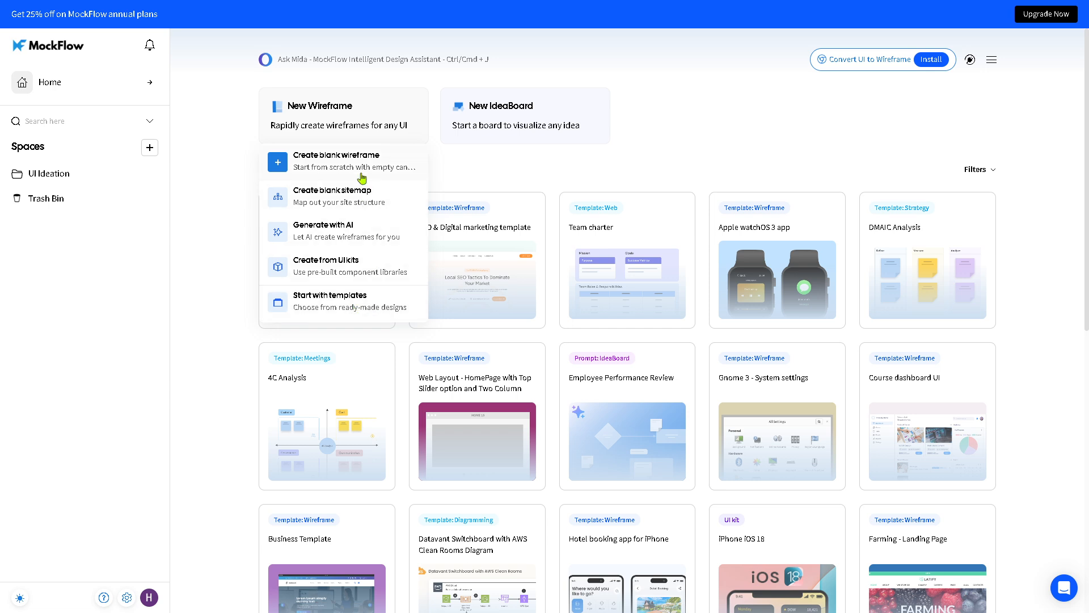
Step: Start from templates and browse the Wireframe Templates gallery to the SaaS landing page template
left_click(346, 307)
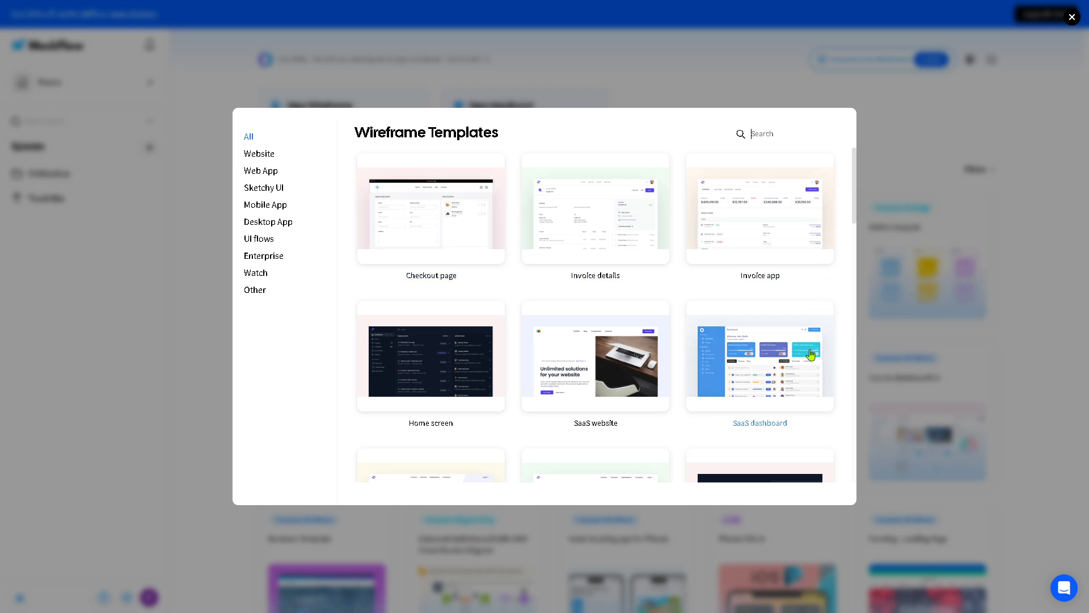
scroll(793, 349, "down", 1)
scroll(566, 325, "down", 2)
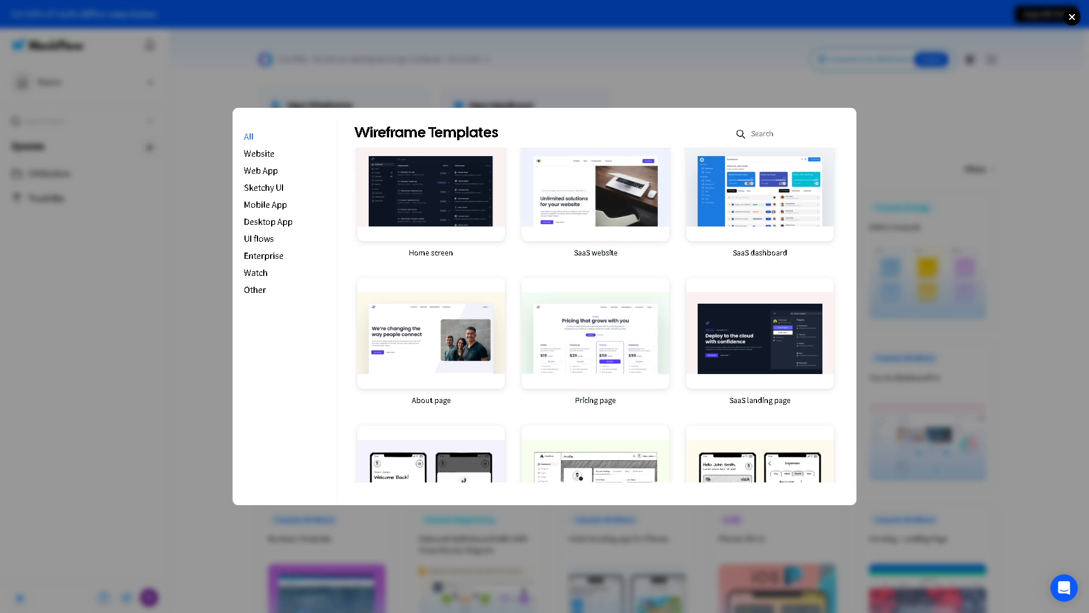
scroll(544, 346, "down", 2)
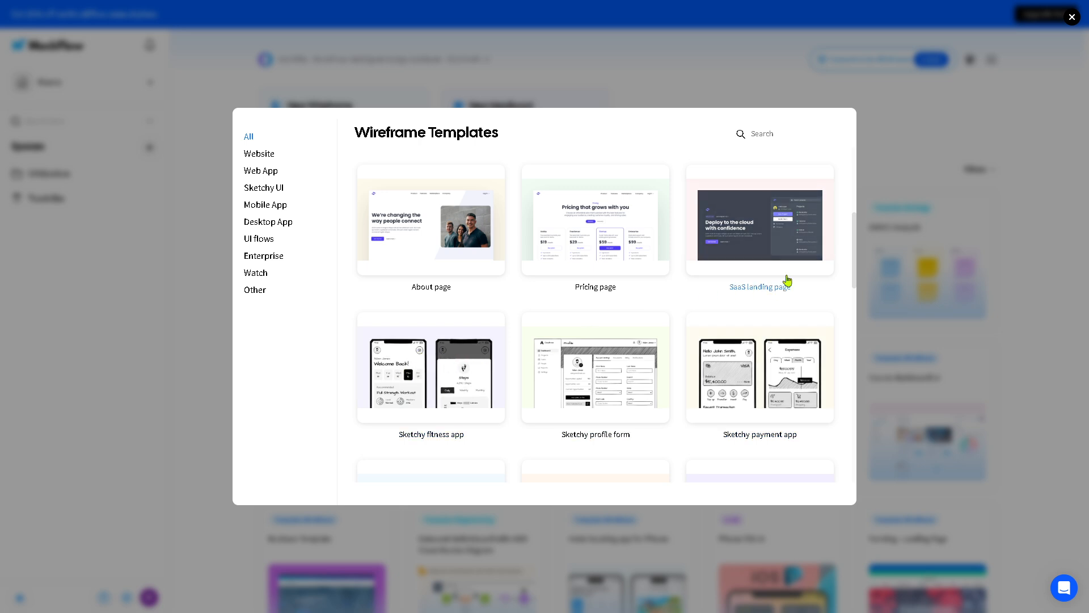
scroll(783, 247, "up", 1)
scroll(782, 247, "up", 3)
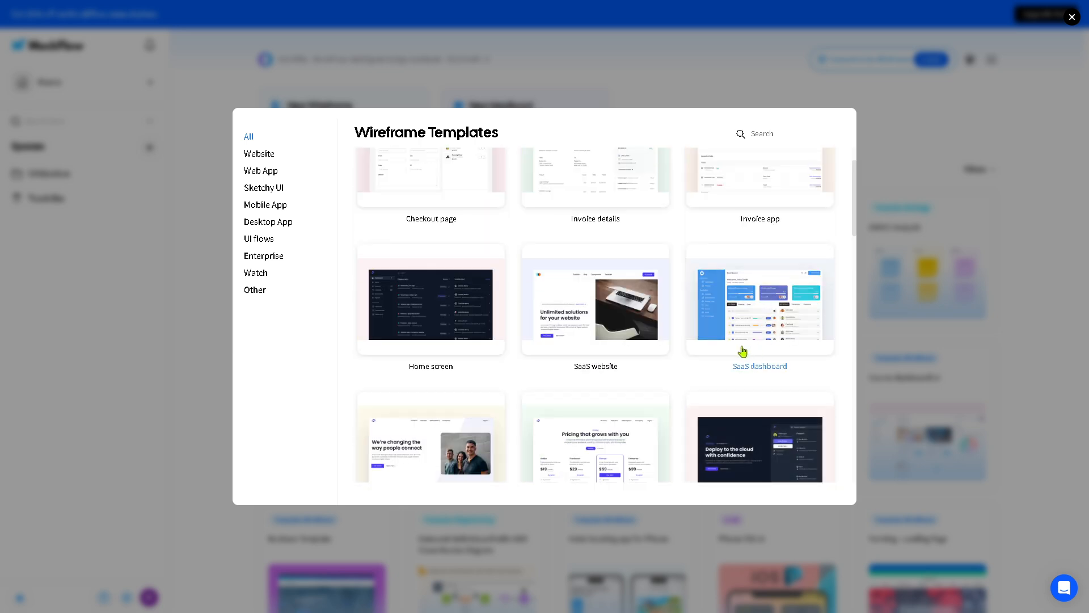
scroll(741, 357, "down", 1)
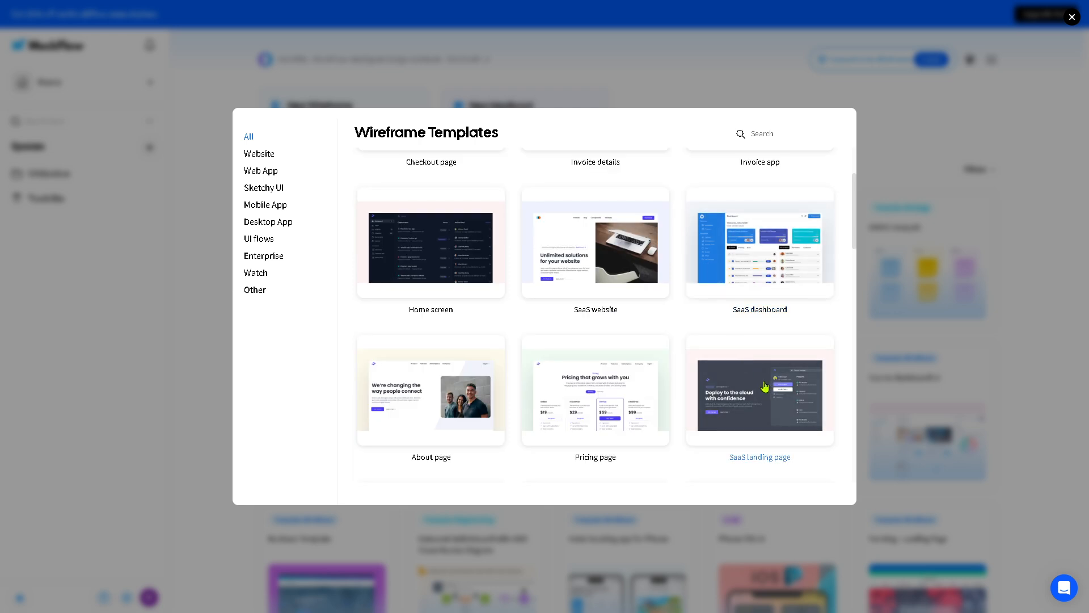
Step: Pick the SaaS landing page template and create the project named 'How to use MOCKFLOW'
left_click(766, 462)
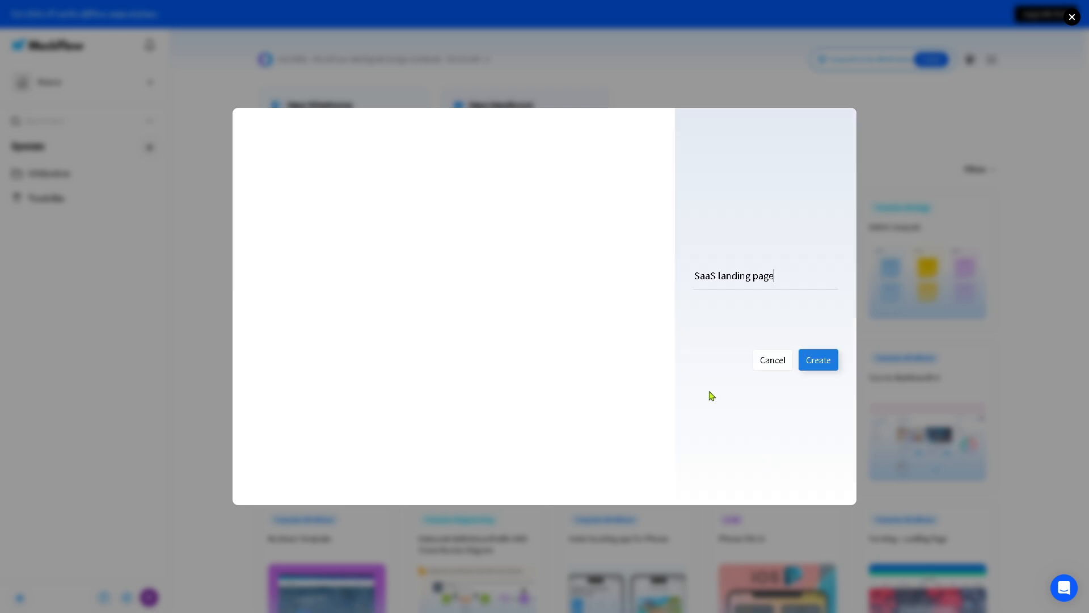
left_click_drag(789, 277, 670, 286)
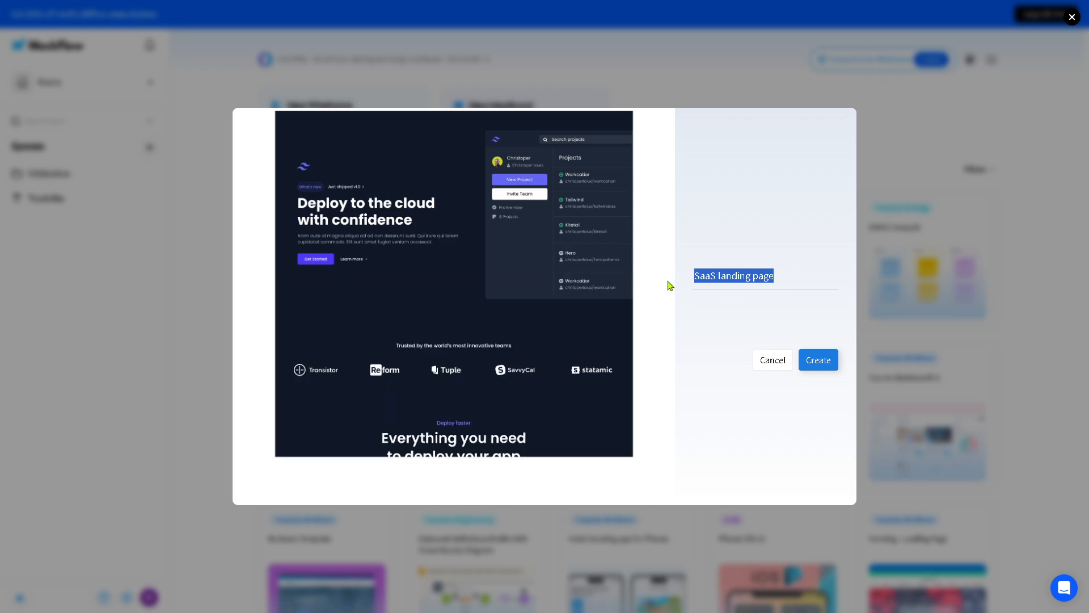
type("How t")
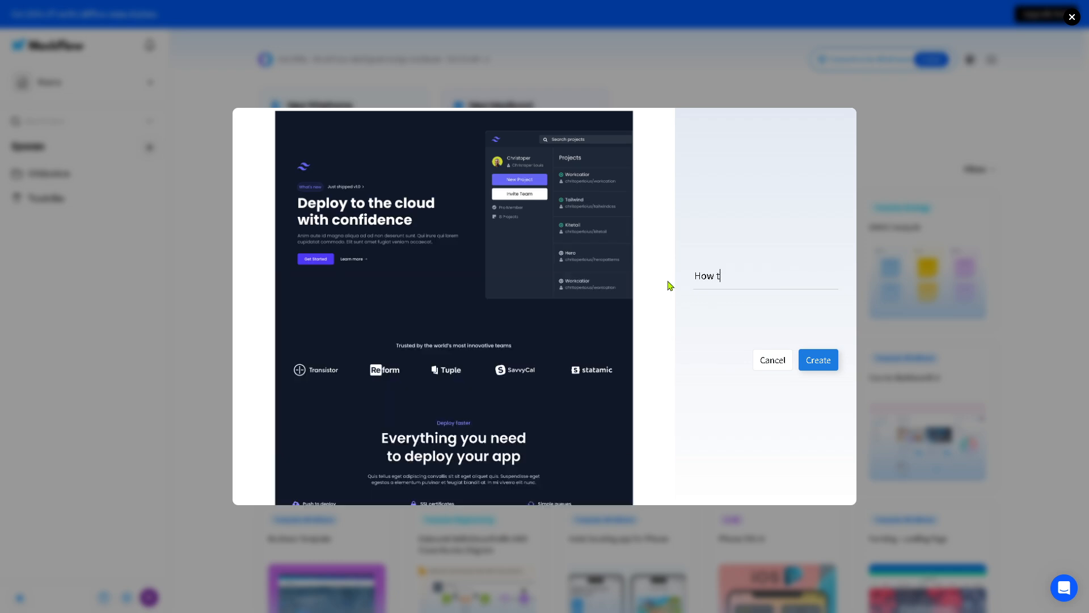
type("o use MOCD")
key("BackSpace")
type("FLOW")
key("ctrl+a")
key("ctrl+c")
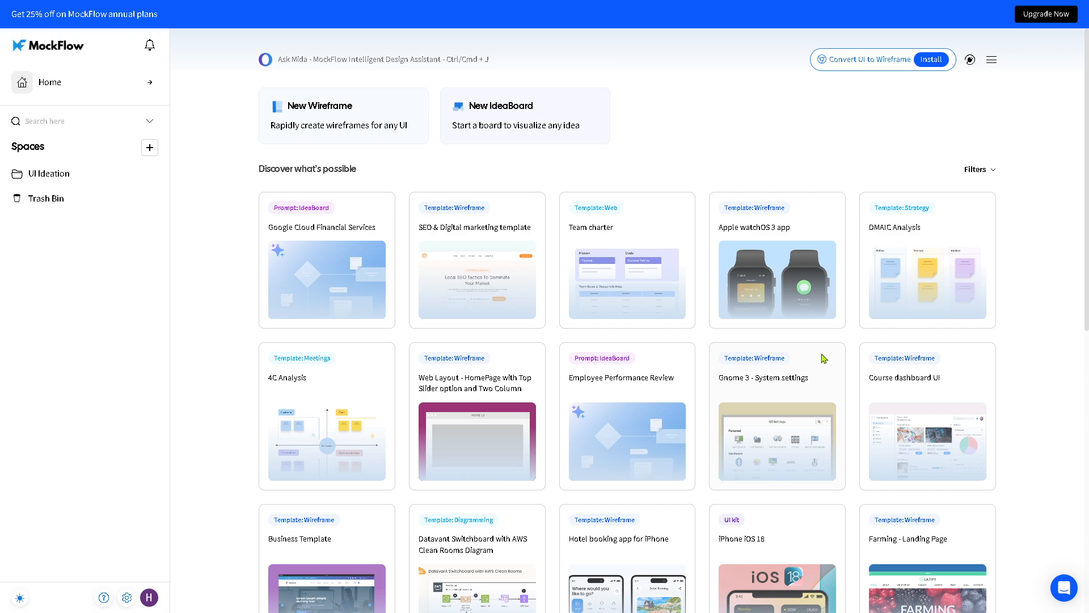
left_click(814, 364)
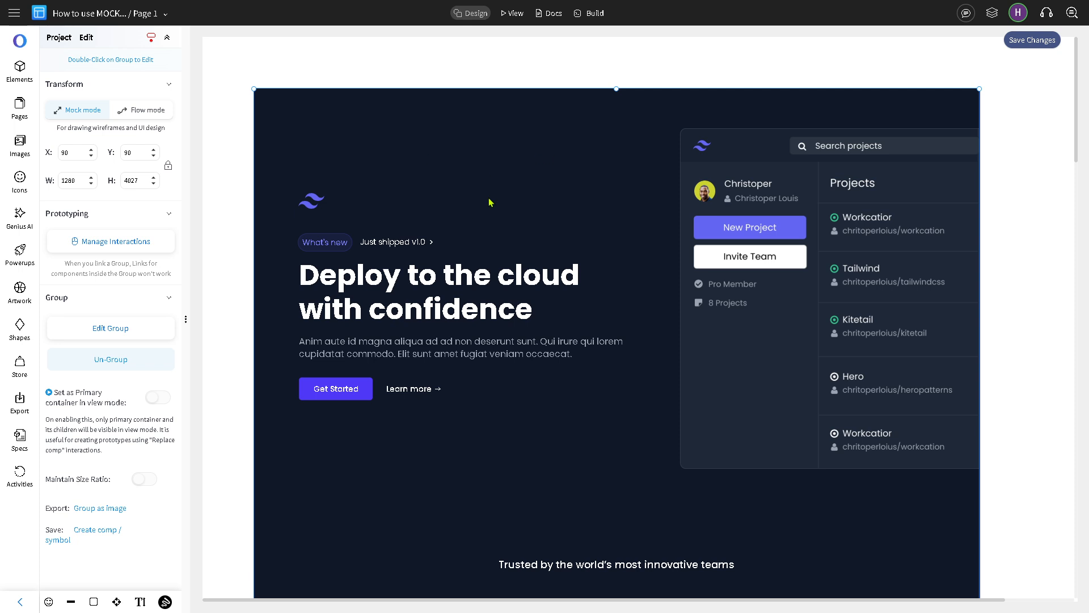
Step: Replace the hero heading 'Deploy to the cloud with confidence' with 'How to use MOCKFLOW'
double_click(412, 280)
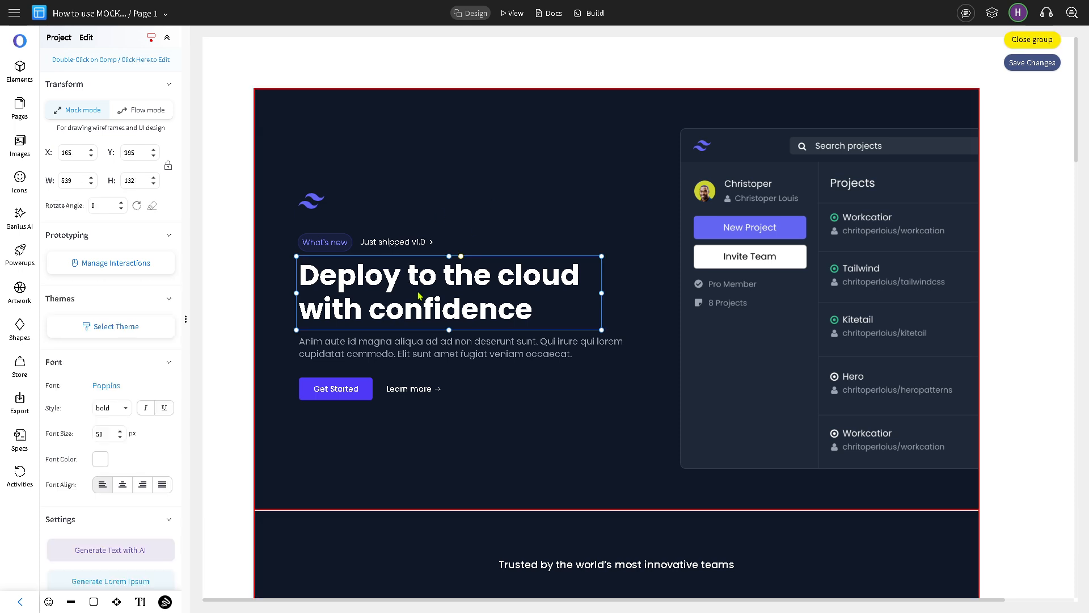
left_click(420, 295)
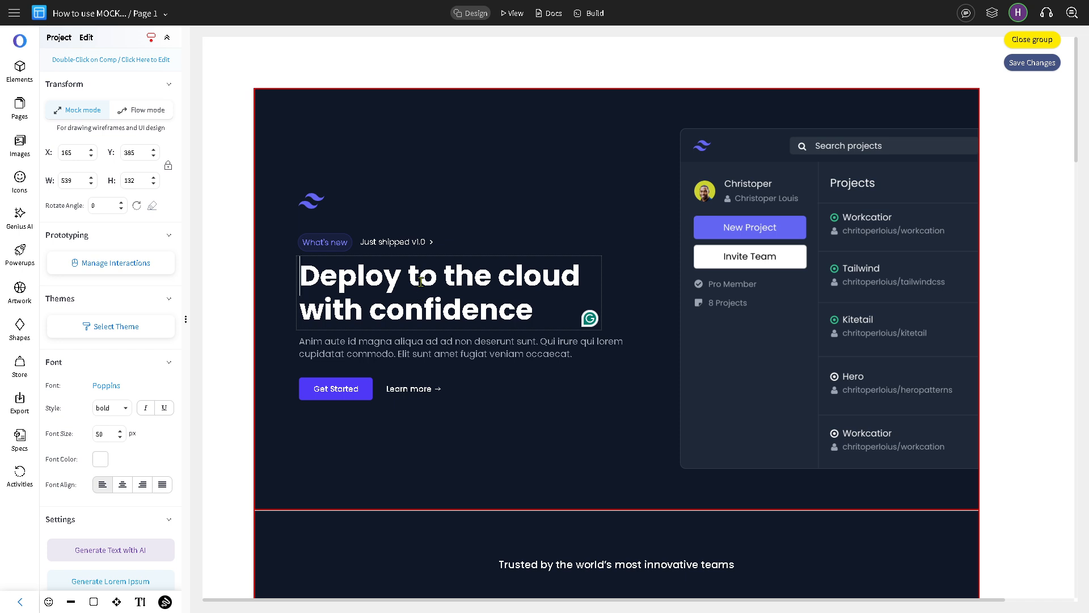
key("ctrl+a")
key("ctrl+v")
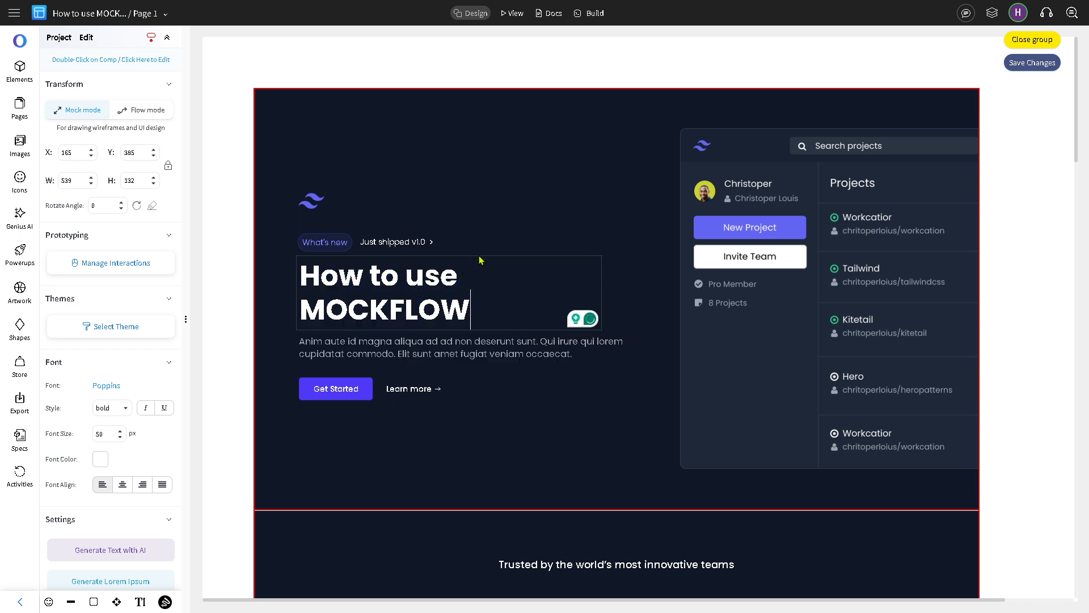
left_click_drag(488, 309, 298, 287)
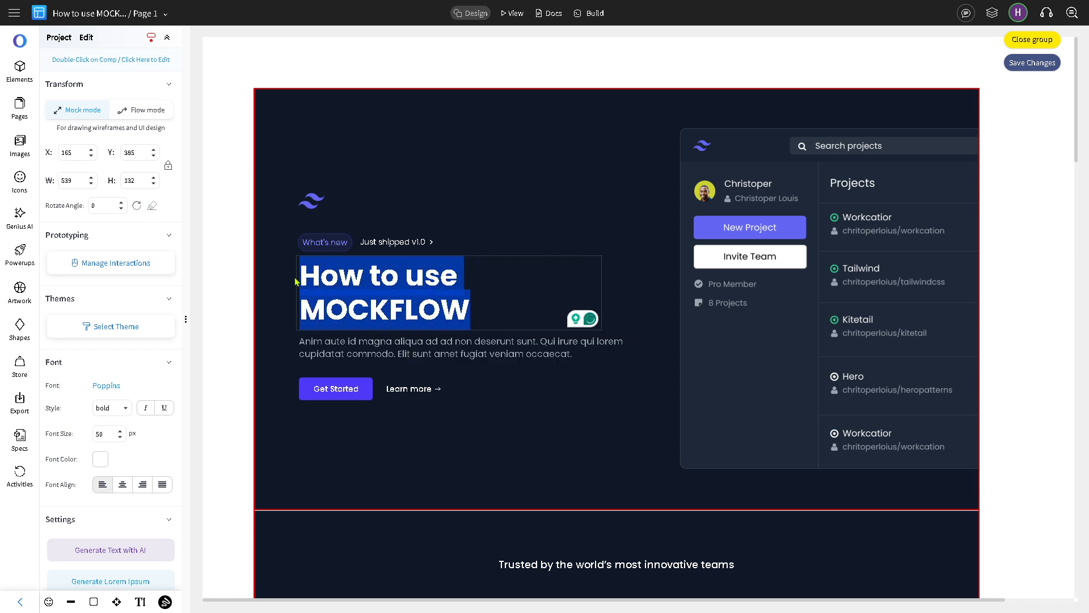
right_click(306, 276)
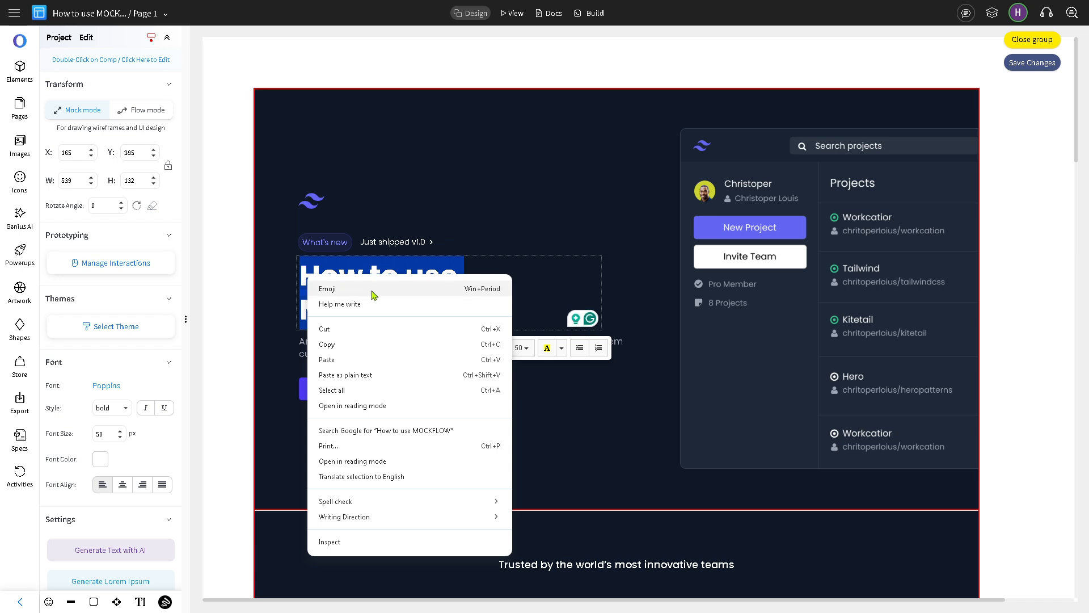
left_click(547, 288)
left_click(548, 289)
left_click(441, 278)
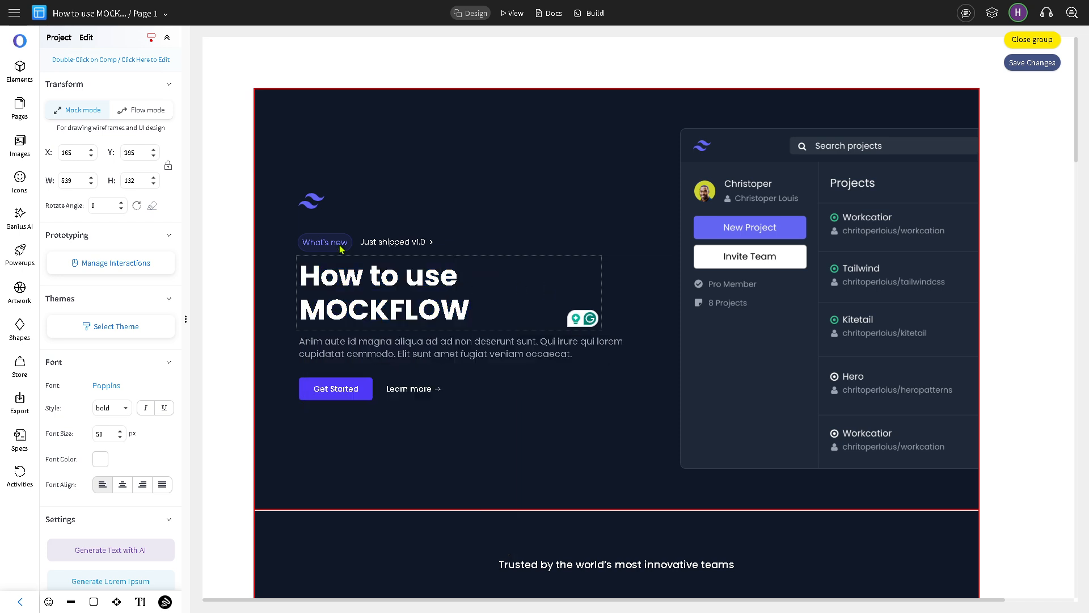
left_click(533, 436)
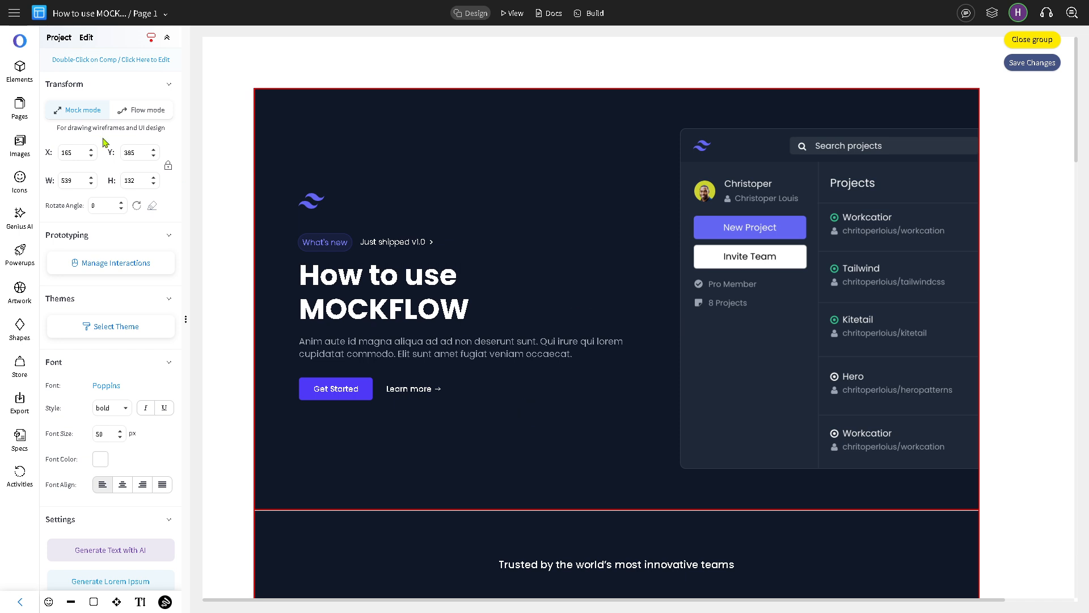
Step: Add a primary button below Get Started and label it 'How to use'
left_click(22, 68)
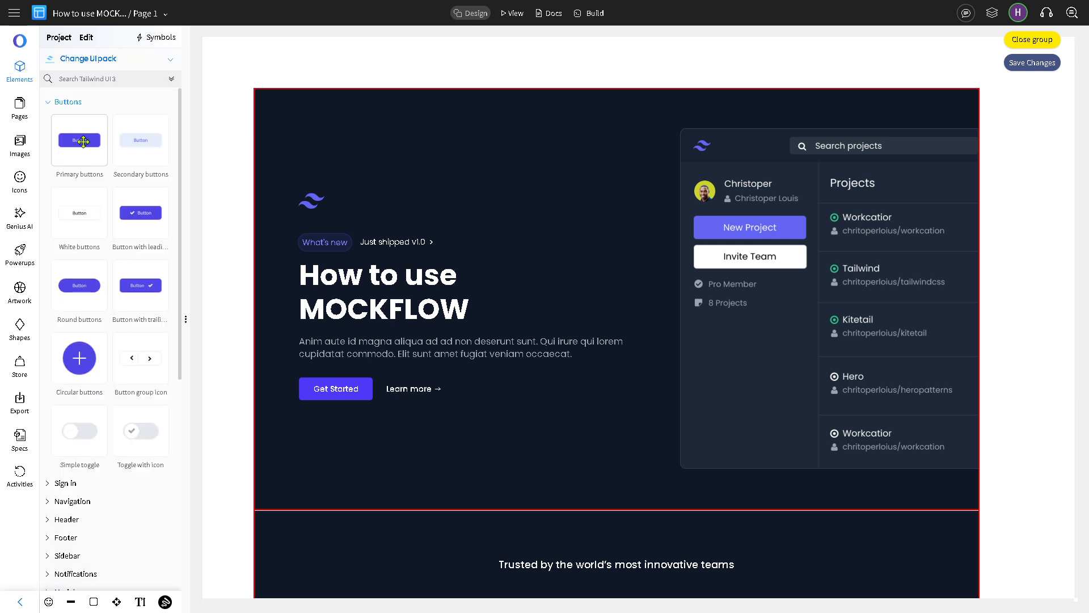
scroll(95, 357, "down", 1)
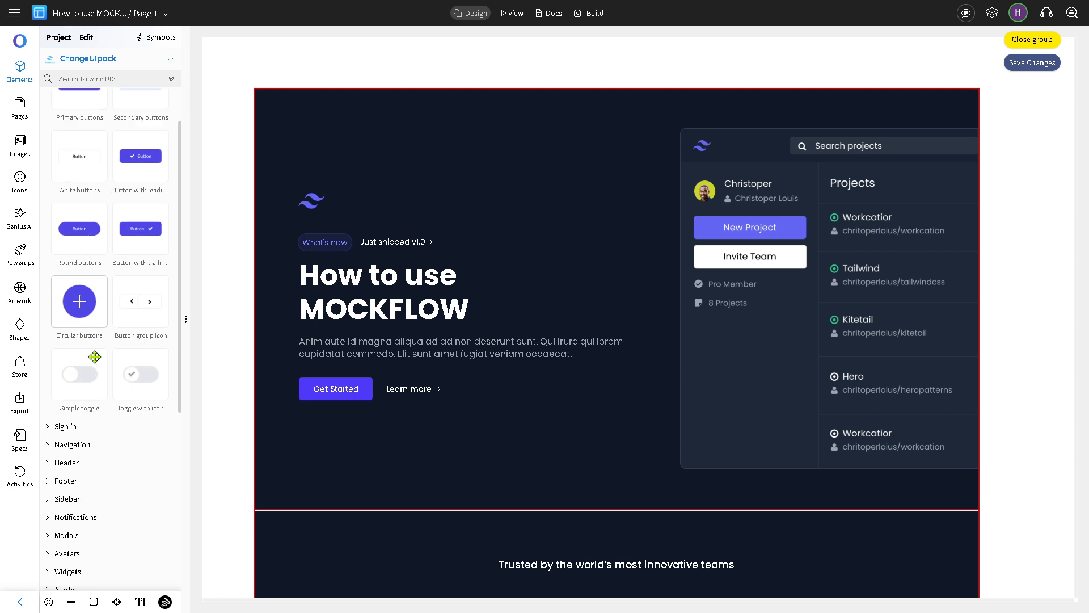
scroll(83, 180, "up", 1)
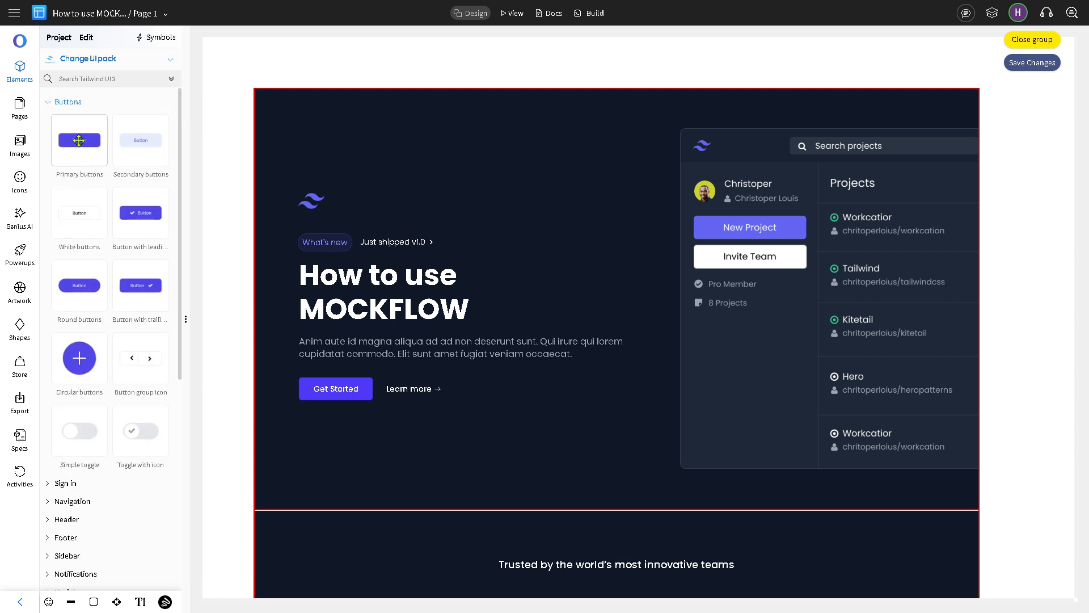
left_click_drag(79, 141, 341, 436)
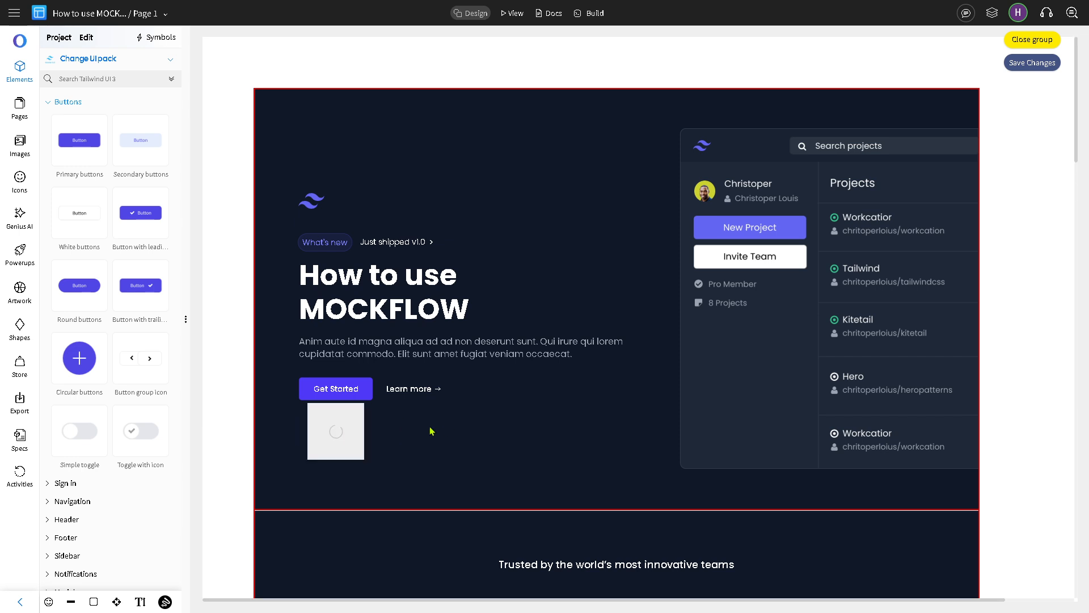
double_click(393, 444)
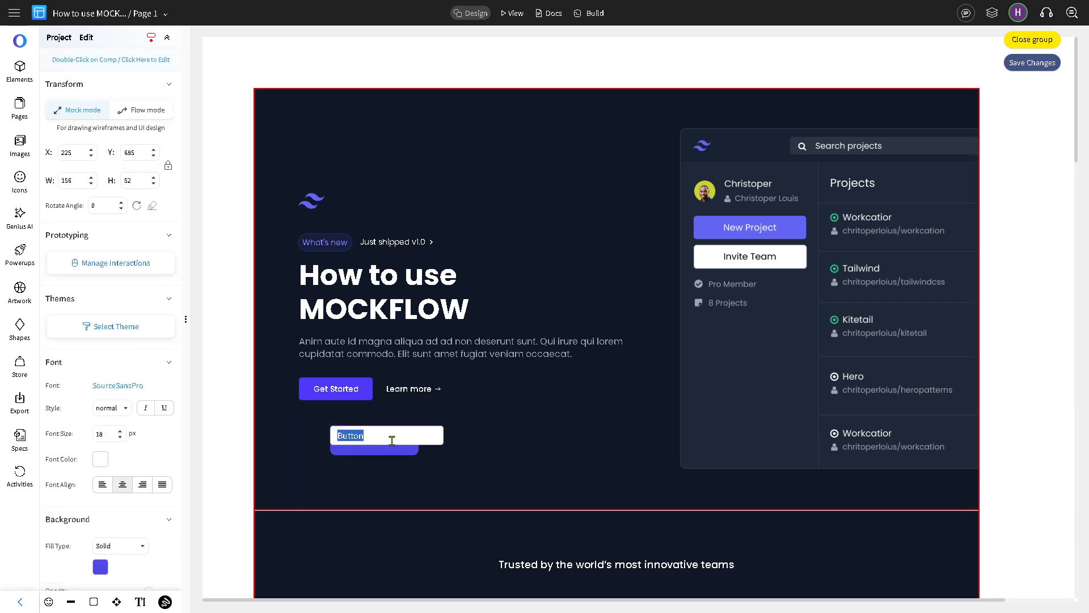
key("ctrl+v")
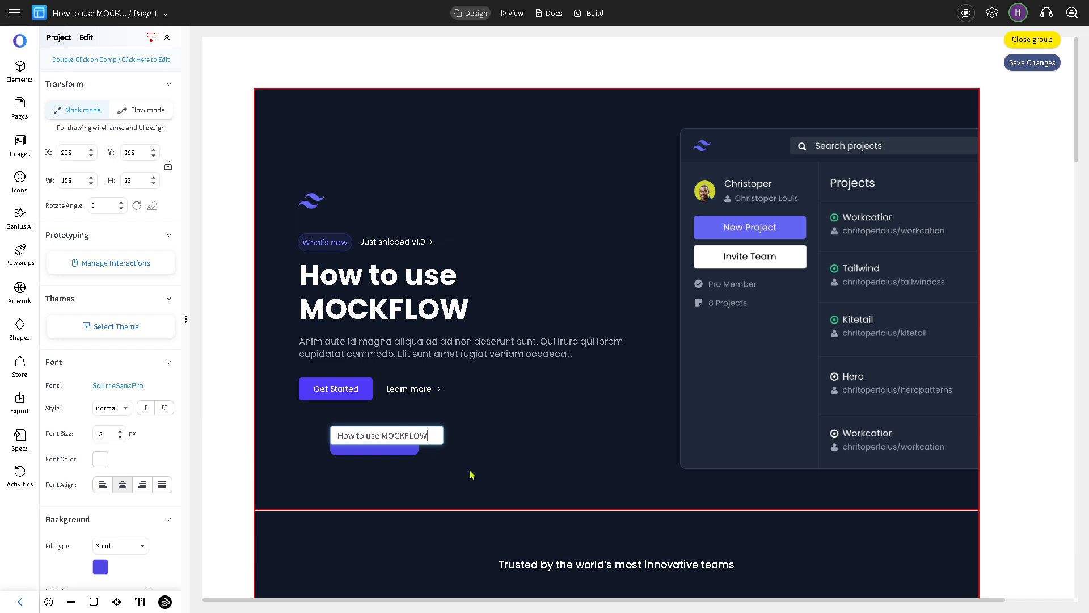
left_click(471, 471)
Step: Delete the Get Started button, the Learn more link and the hero paragraph
left_click(335, 391)
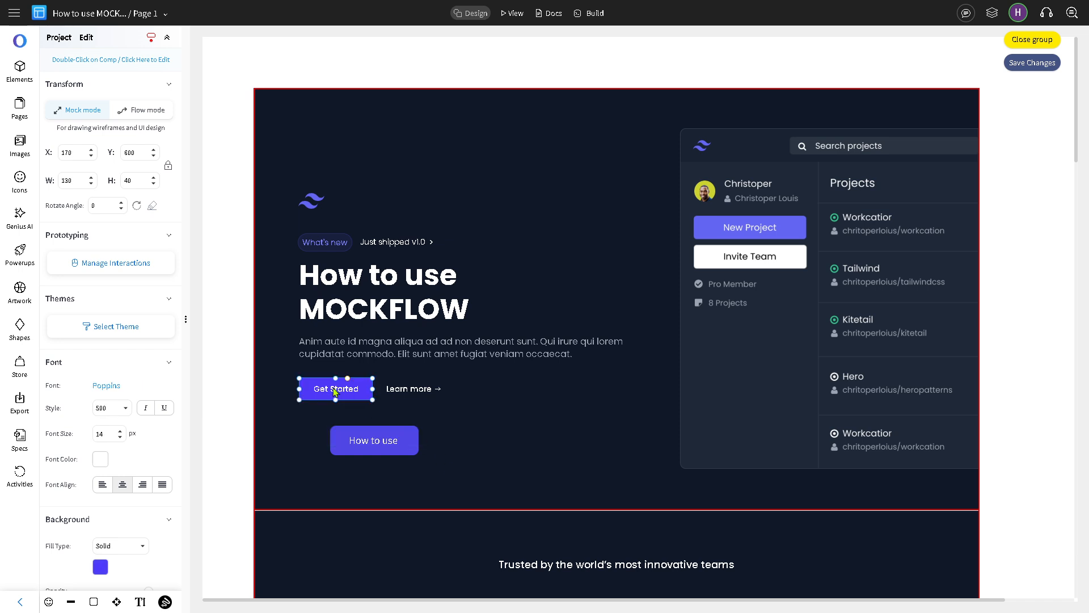
key("Delete")
left_click(406, 390)
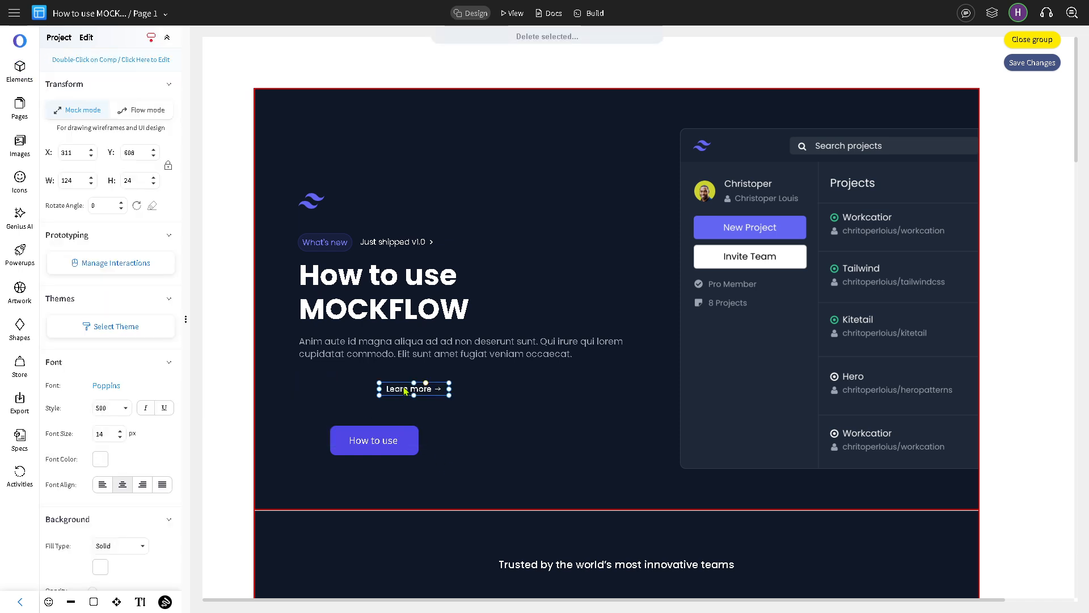
key("Delete")
left_click(409, 347)
key("Delete")
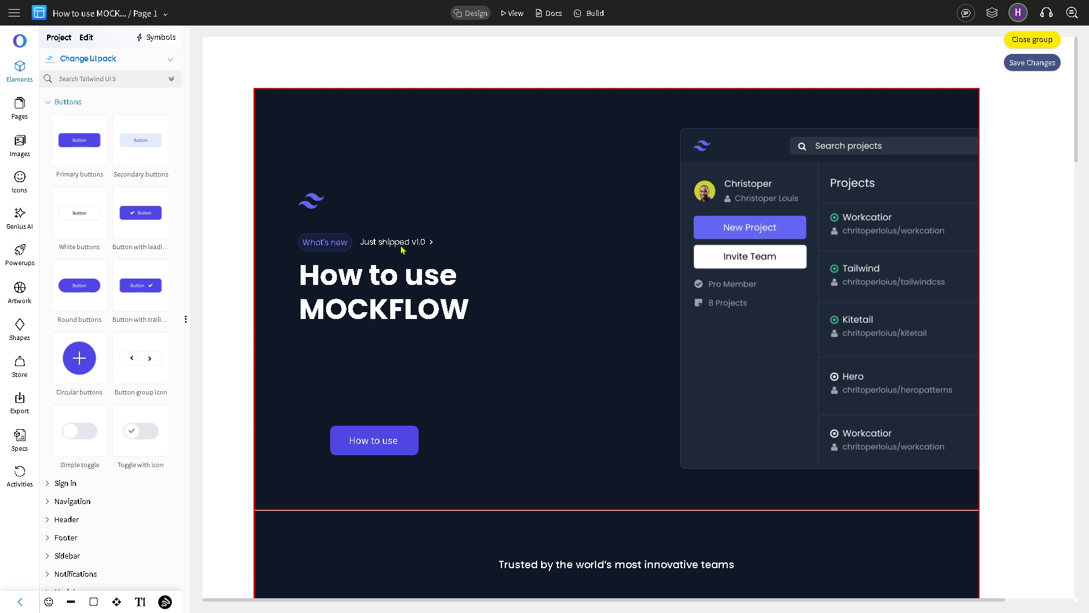
Step: Move the 'How to use' button under the title and give it a pink #ff80cb fill
left_click_drag(388, 448, 364, 363)
left_click(101, 566)
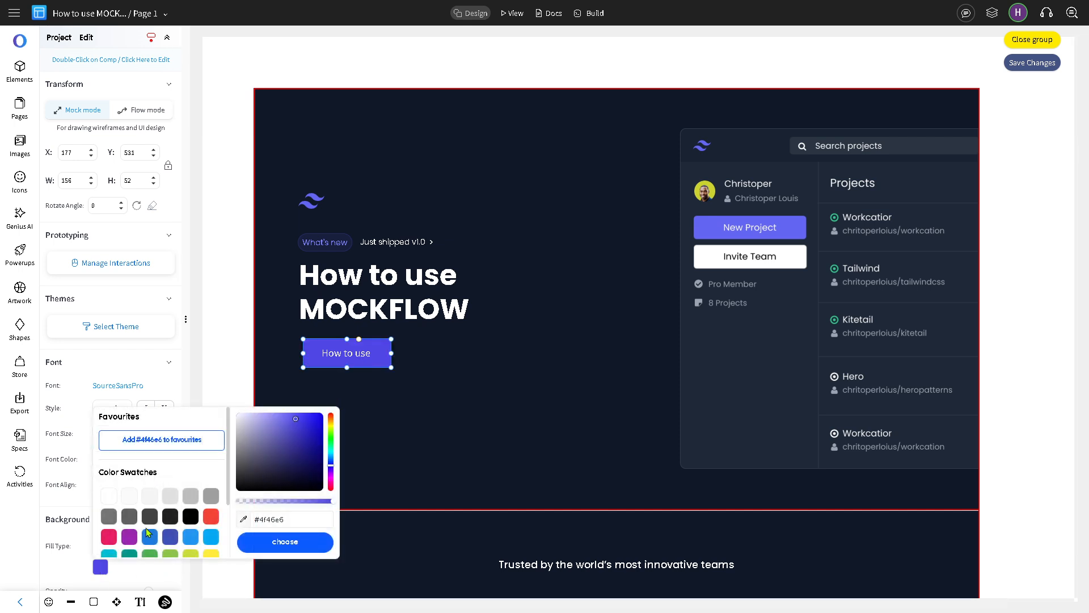
left_click(331, 483)
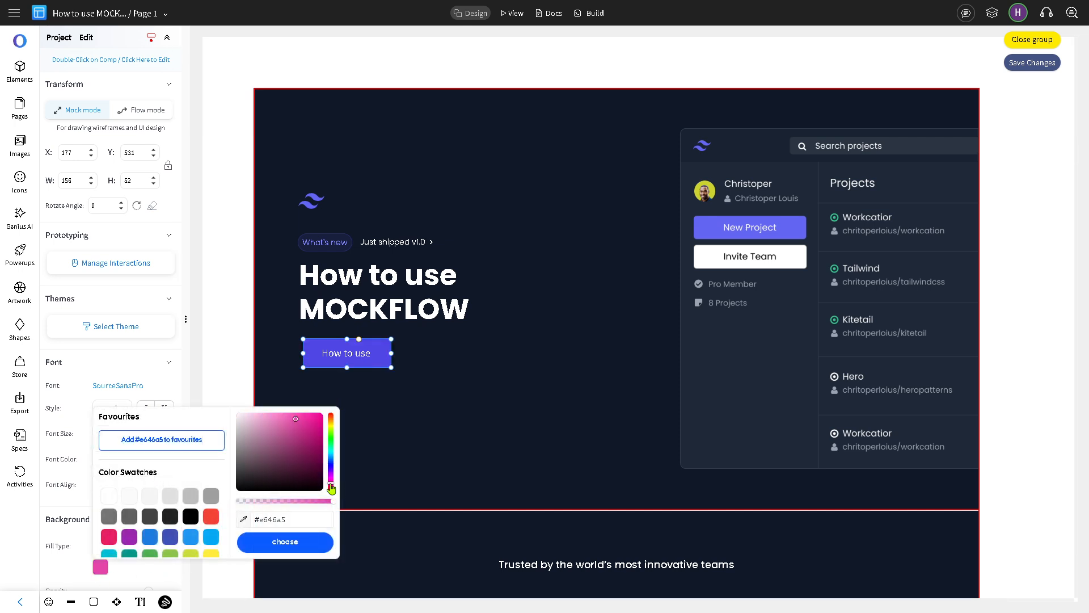
left_click_drag(323, 423, 282, 415)
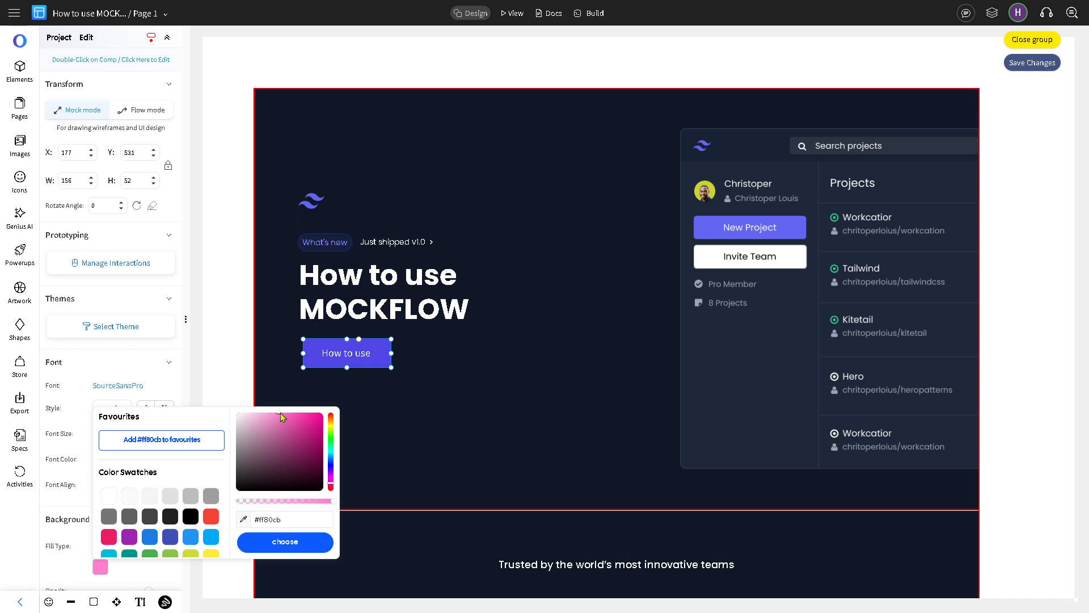
left_click(306, 546)
left_click(429, 437)
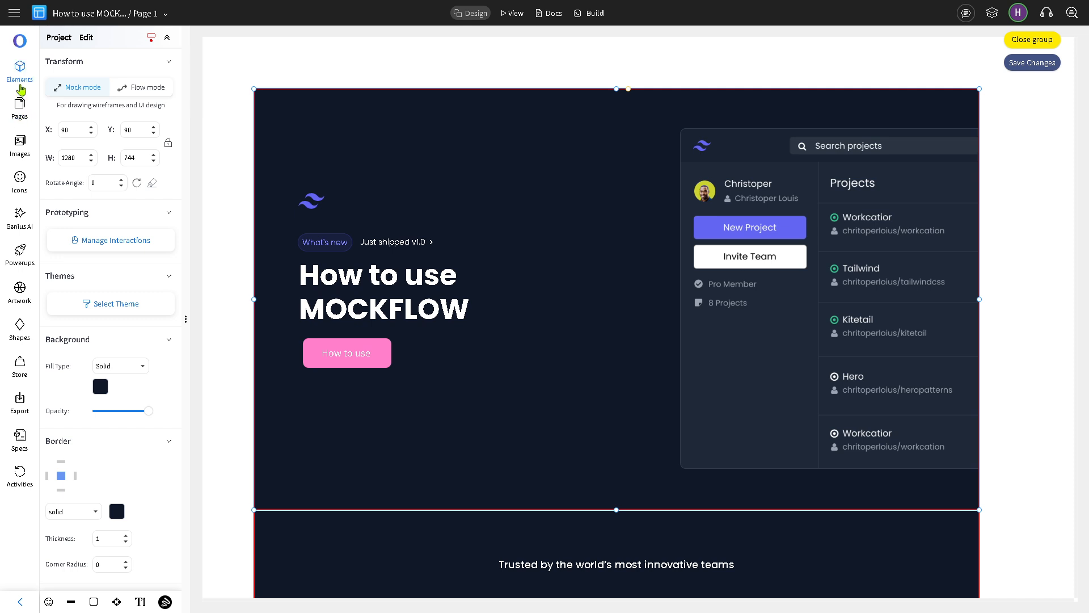
Step: Look over the Pages panel and Edit menu, then bring up the image library
left_click(20, 109)
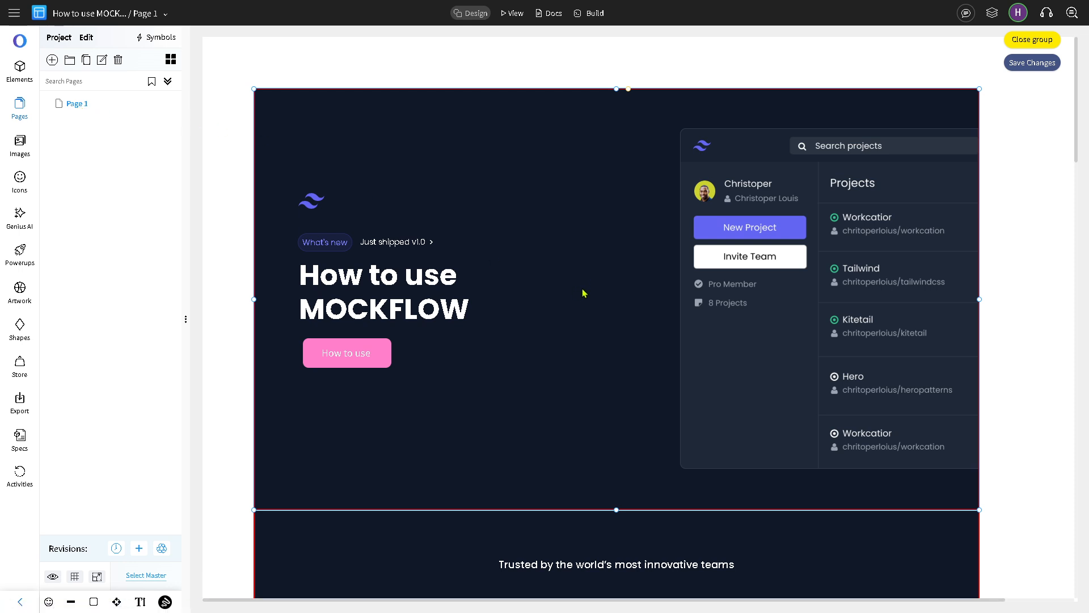
left_click(87, 38)
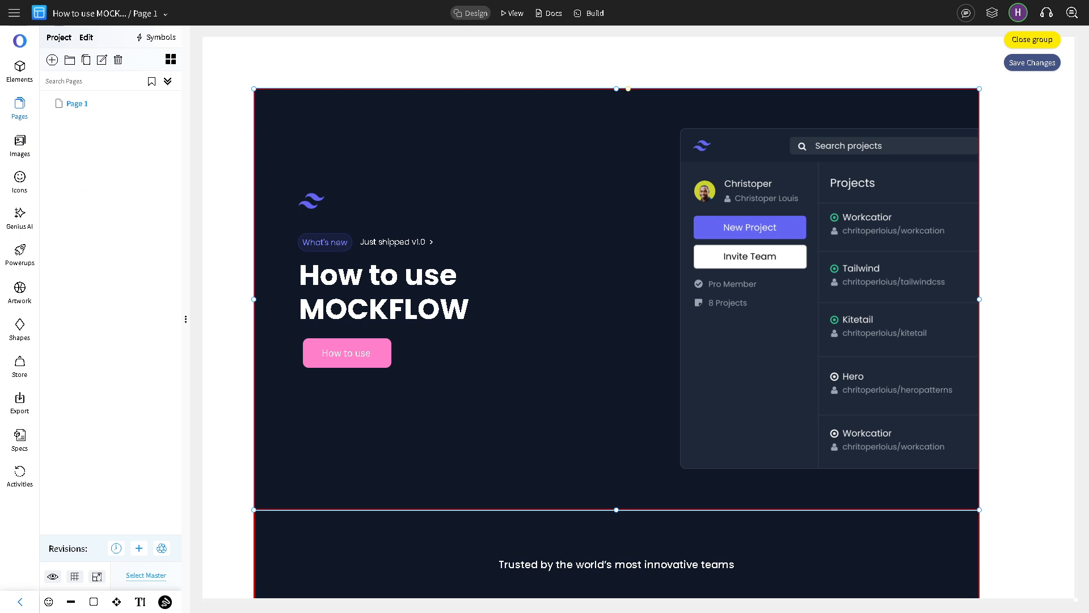
left_click(20, 145)
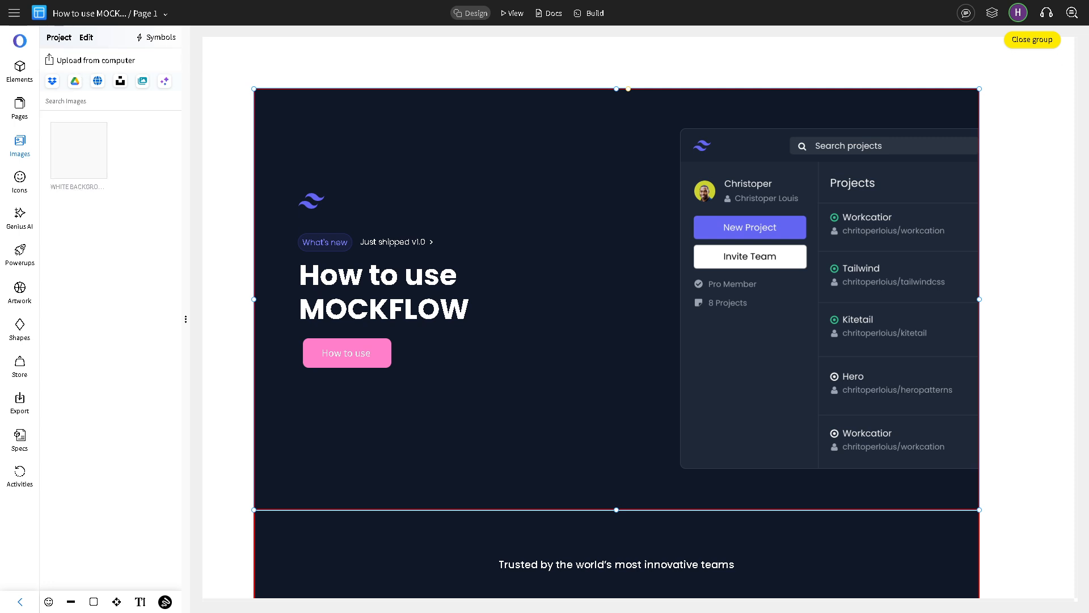
Step: Place the H to H logo image in the hero, to the right of the headline
left_click_drag(90, 153, 363, 146)
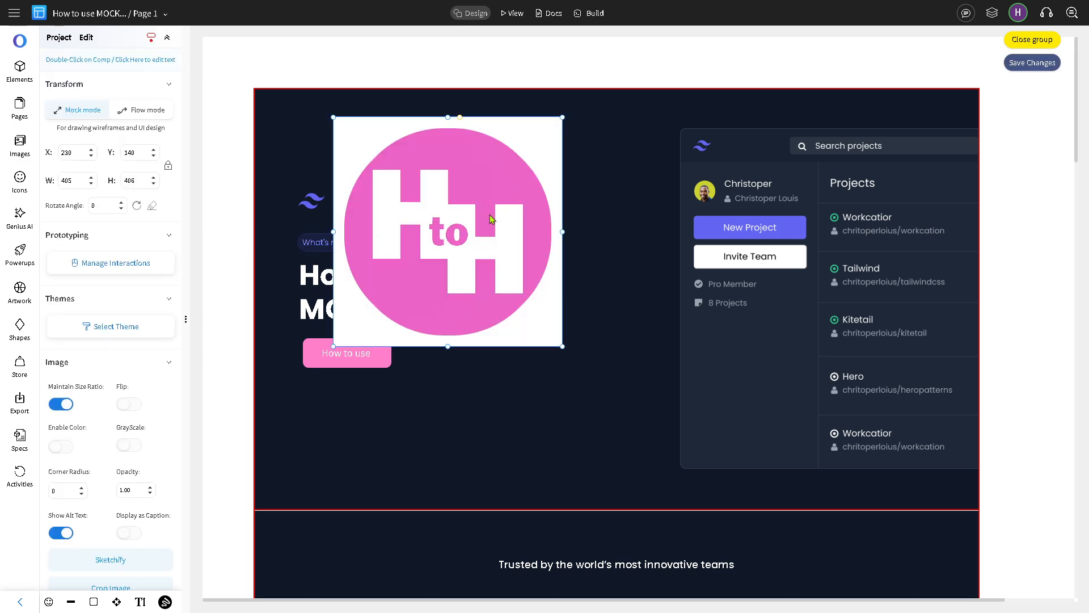
left_click_drag(478, 215, 461, 216)
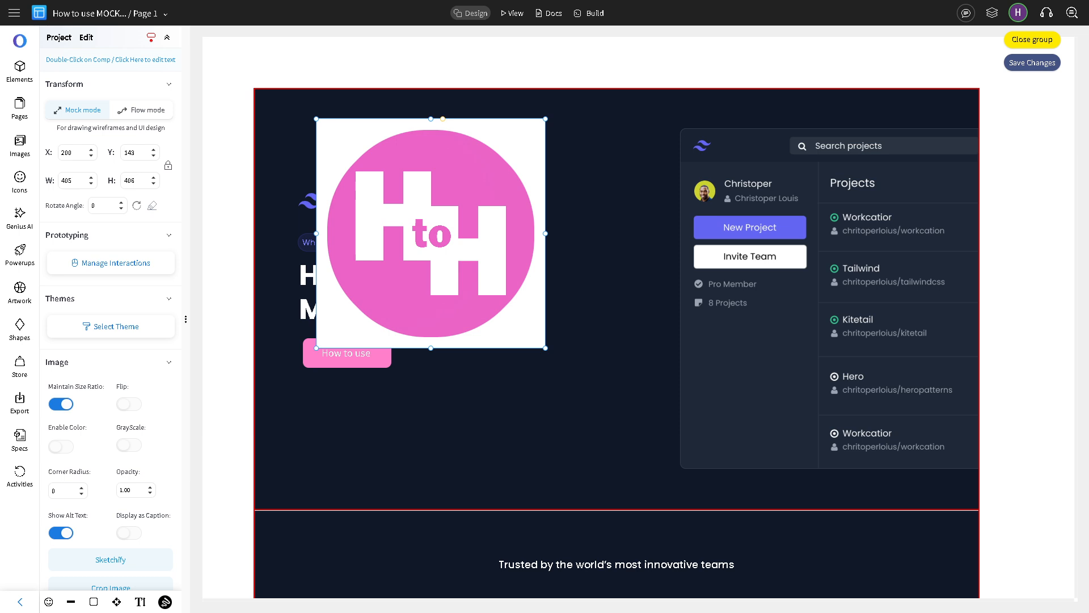
left_click_drag(514, 154, 644, 122)
left_click_drag(595, 195, 591, 206)
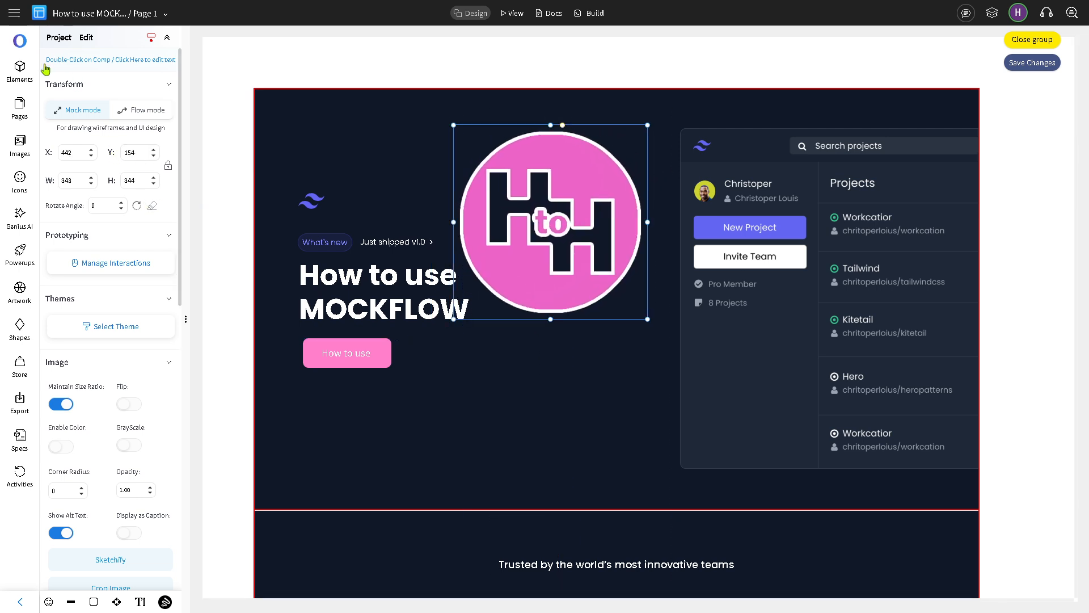
Step: Generate an AI image from a 'How to use MOCKFLOW' prompt in Genius AI
left_click(25, 151)
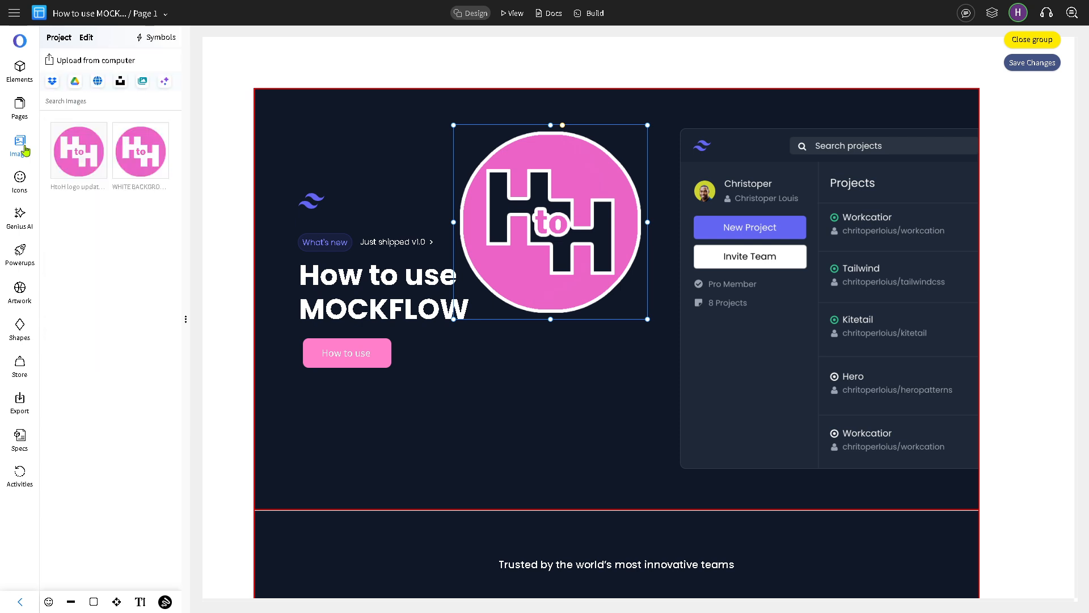
left_click(165, 84)
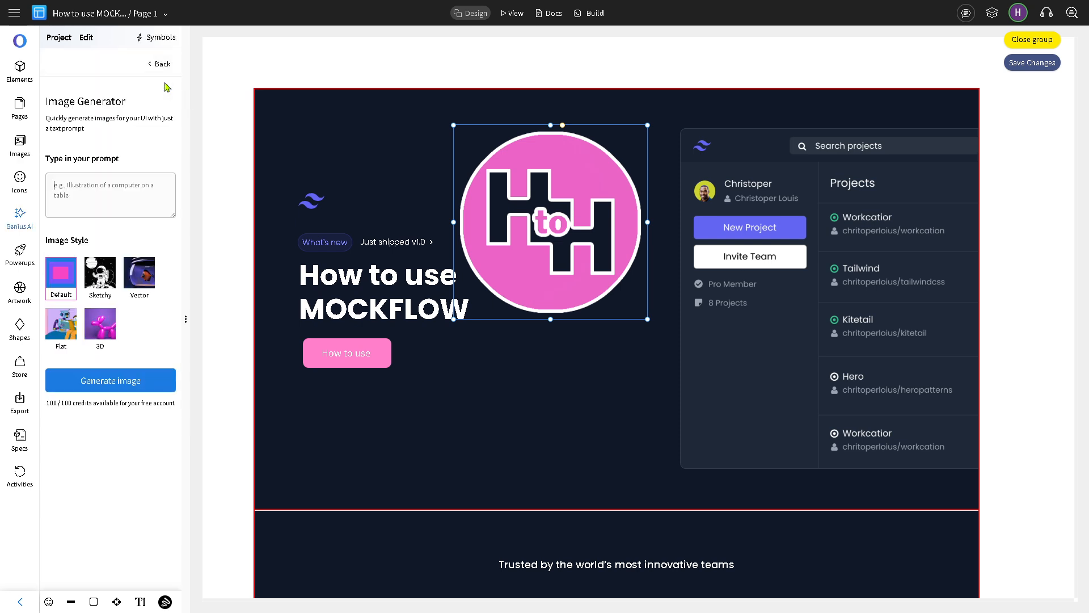
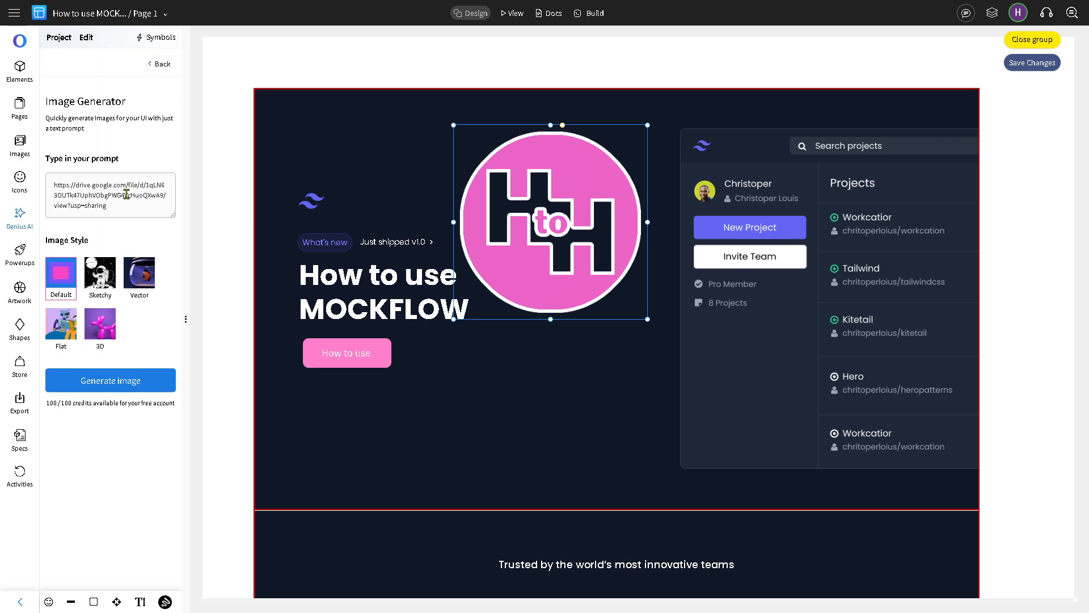
key("ctrl+a")
type("How to")
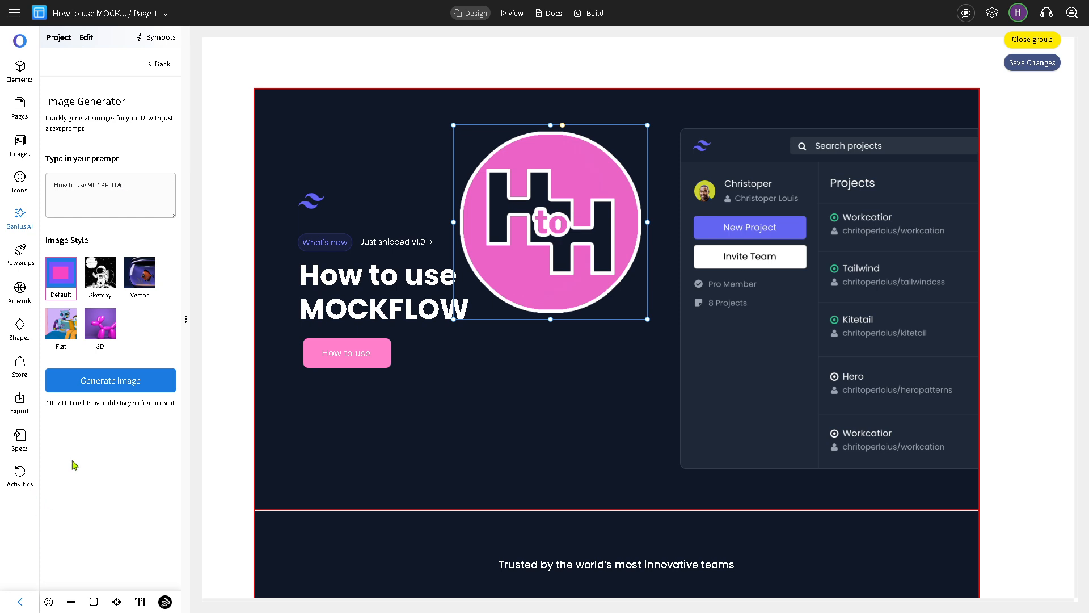
left_click(124, 383)
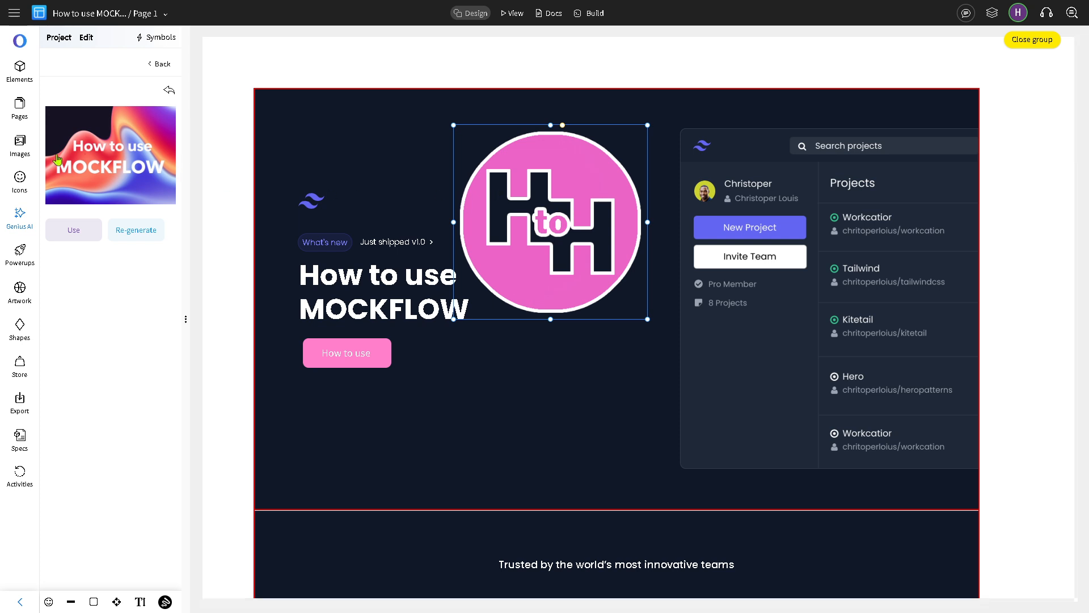
Step: Place the generated banner below the logo, resized to 457×343
left_click_drag(91, 156, 542, 382)
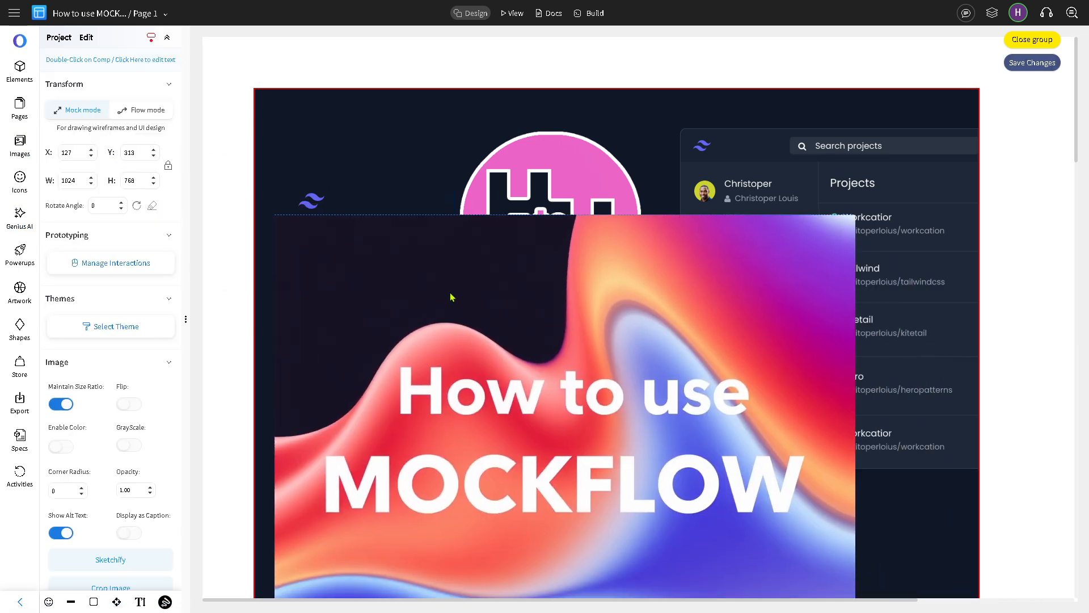
left_click_drag(915, 255, 628, 362)
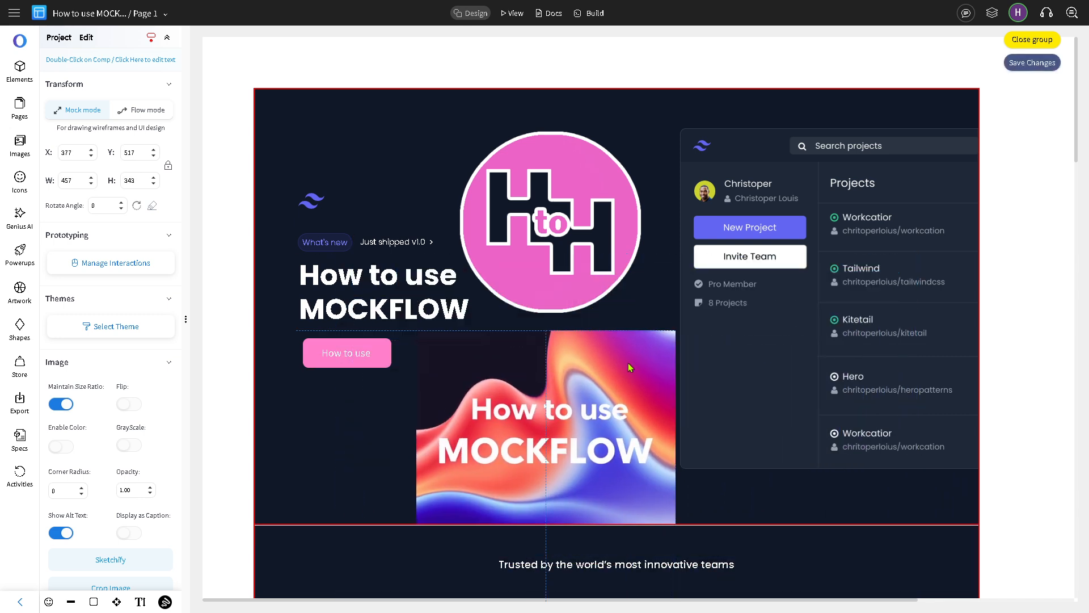
left_click(19, 183)
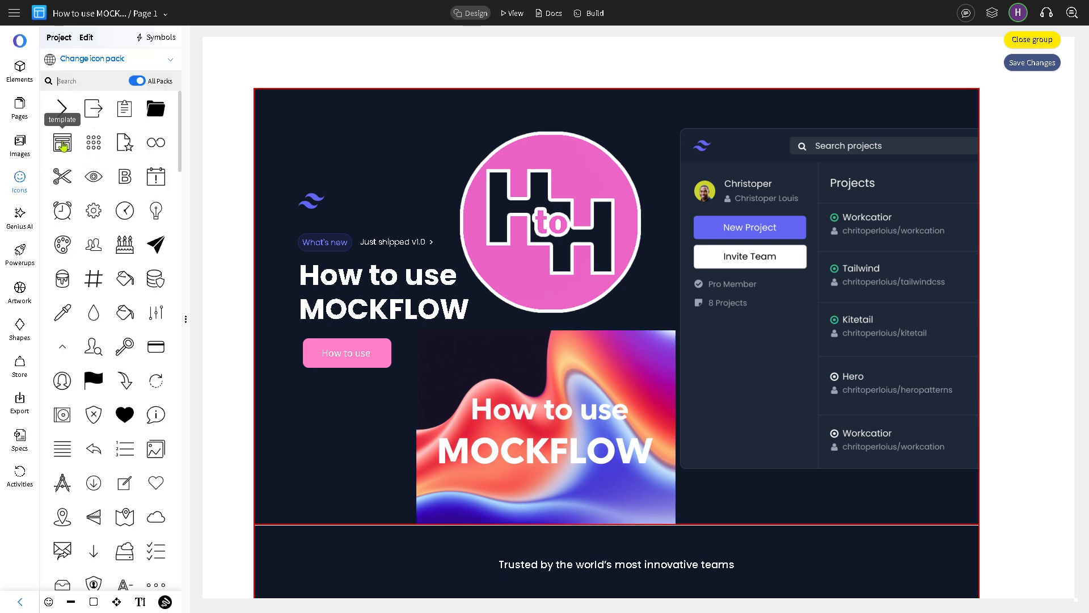
Step: Place the geo_fence location-pin icon (53×53) on the banner, under the MOCKFLOW lettering
scroll(112, 315, "down", 2)
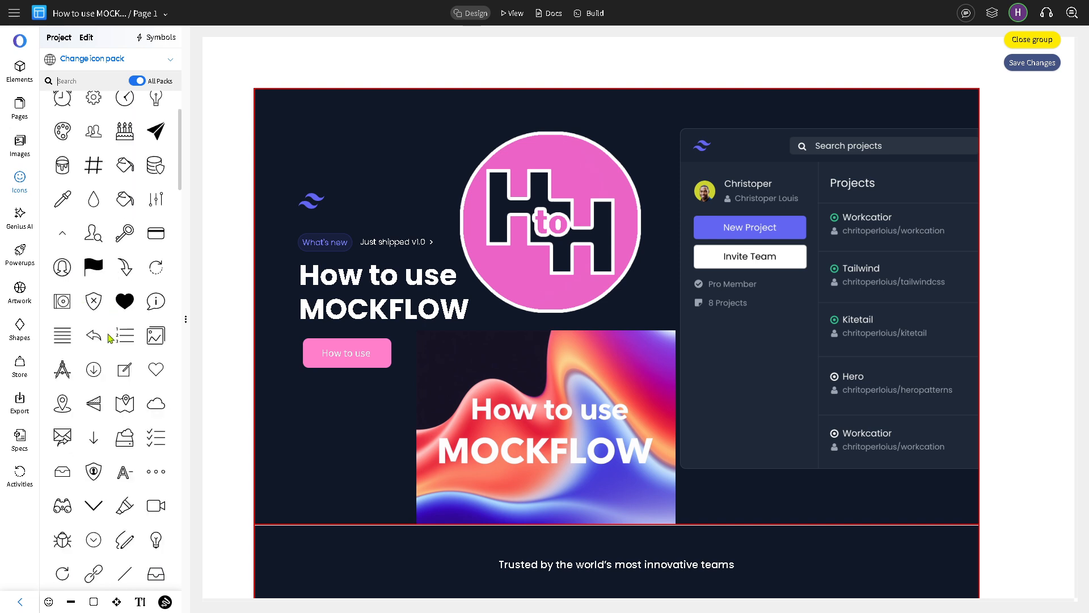
left_click_drag(62, 404, 621, 491)
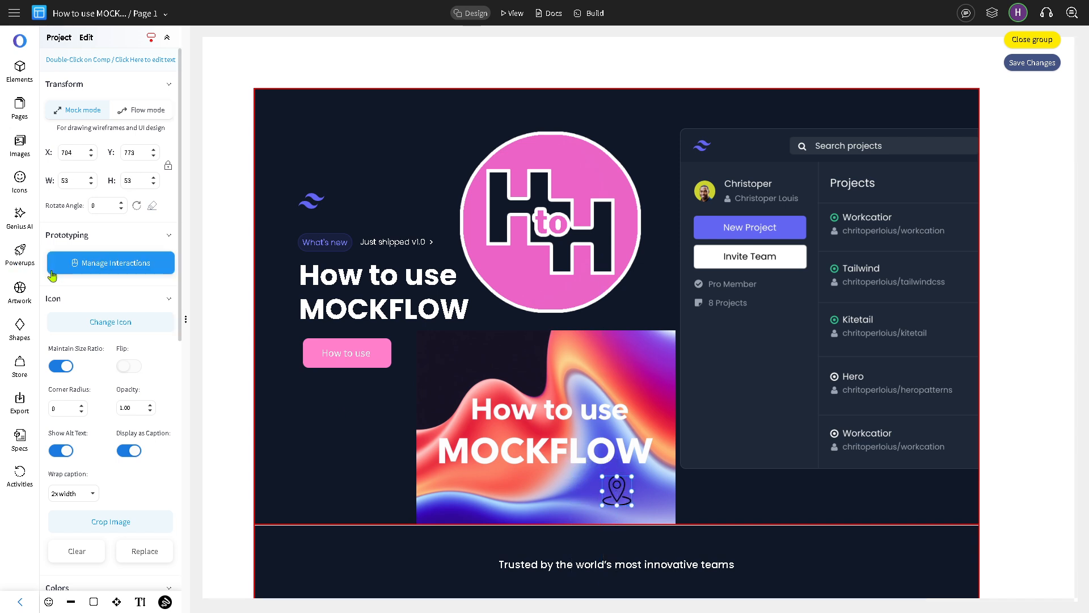
left_click(20, 218)
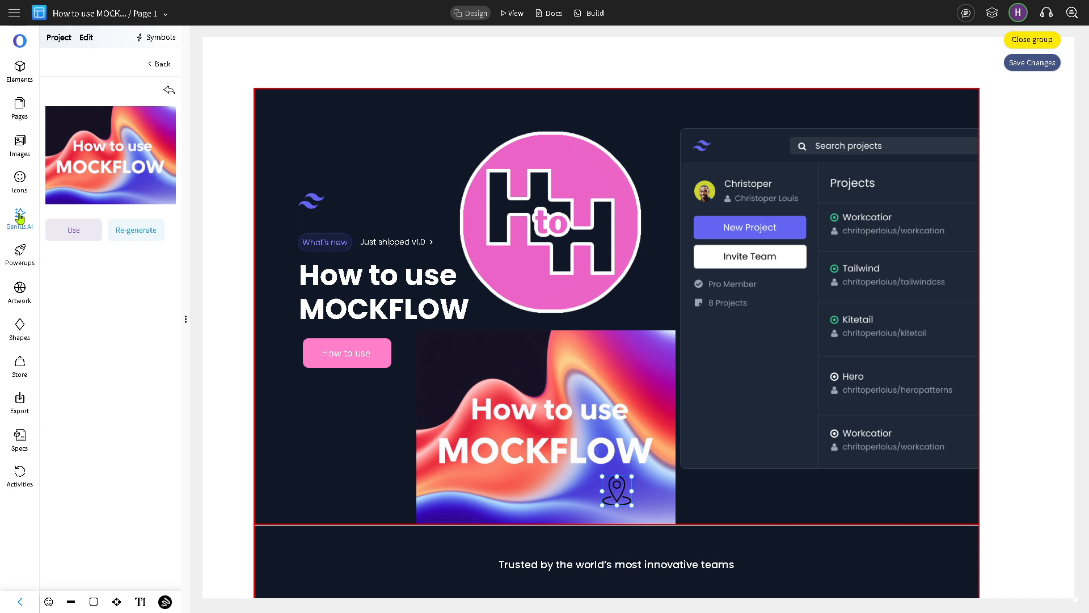
Step: Browse the Power-Ups MockStore, close it, and show the Artwork library's Examples illustrations
left_click(21, 257)
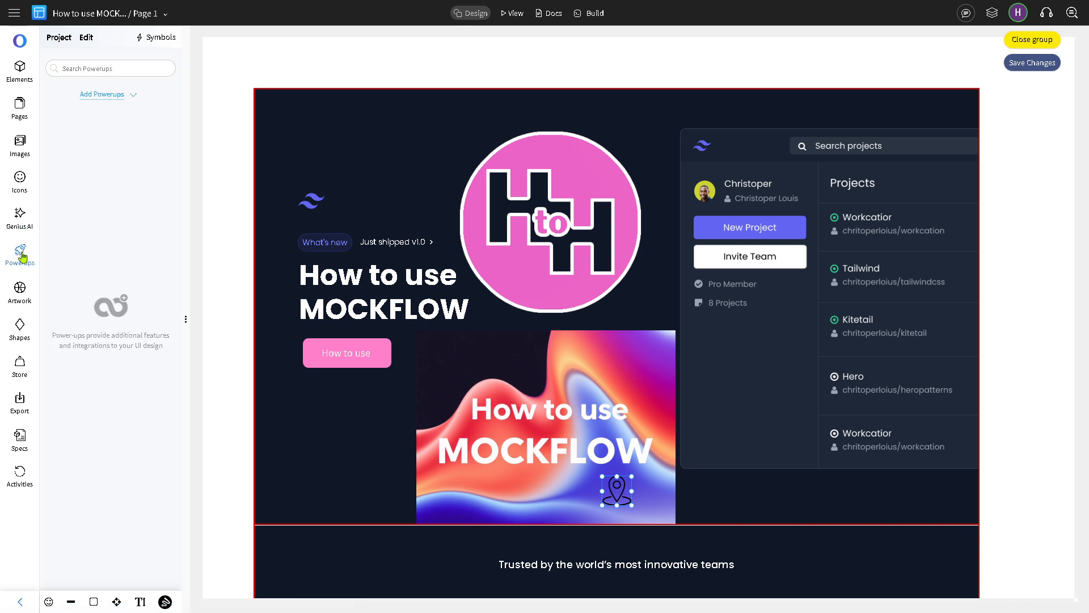
left_click(131, 96)
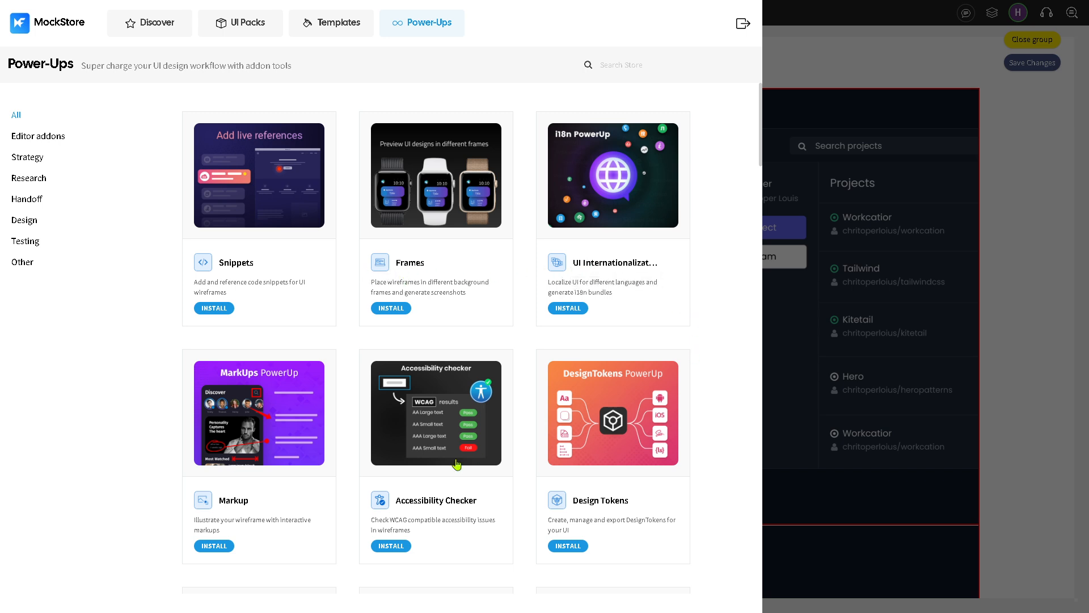
scroll(456, 468, "down", 3)
scroll(282, 465, "down", 2)
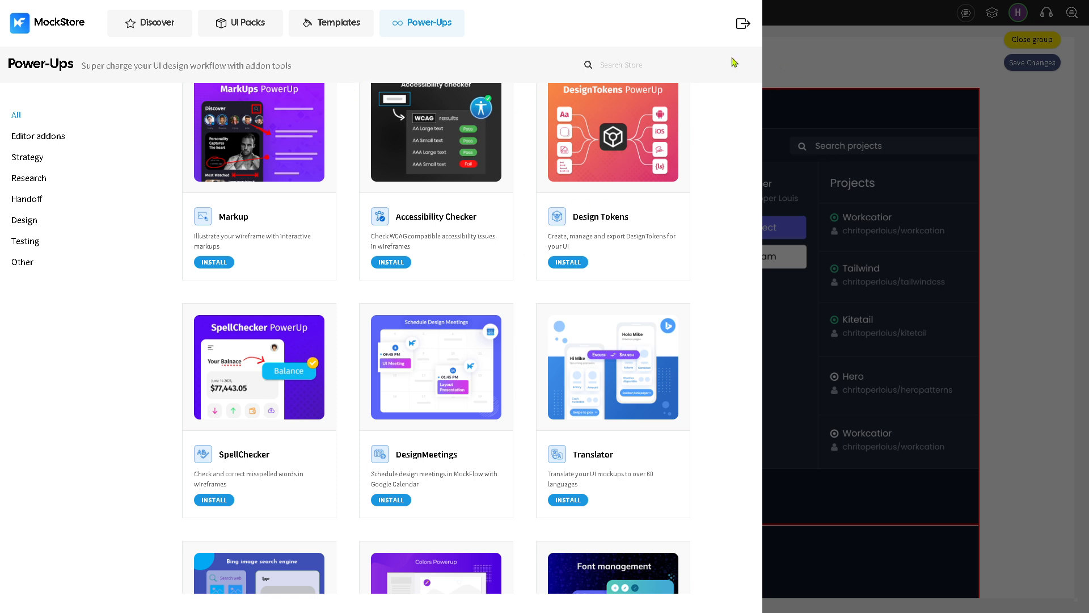
left_click(826, 53)
left_click(21, 294)
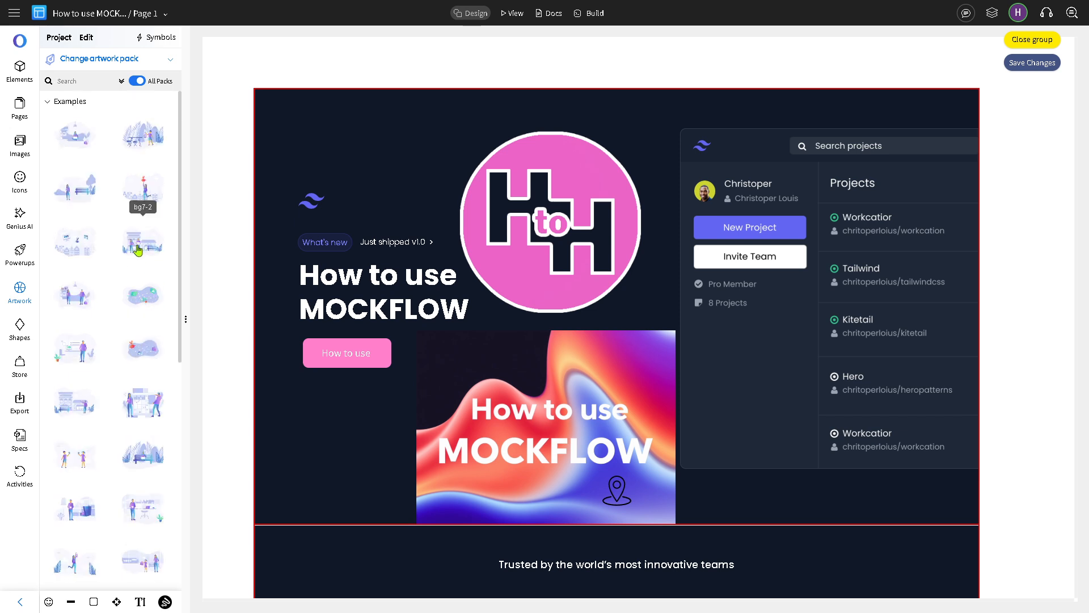
Step: Add a people-and-building illustration, shrink it to 118×80, and set it beside the location pin
left_click_drag(138, 250, 331, 440)
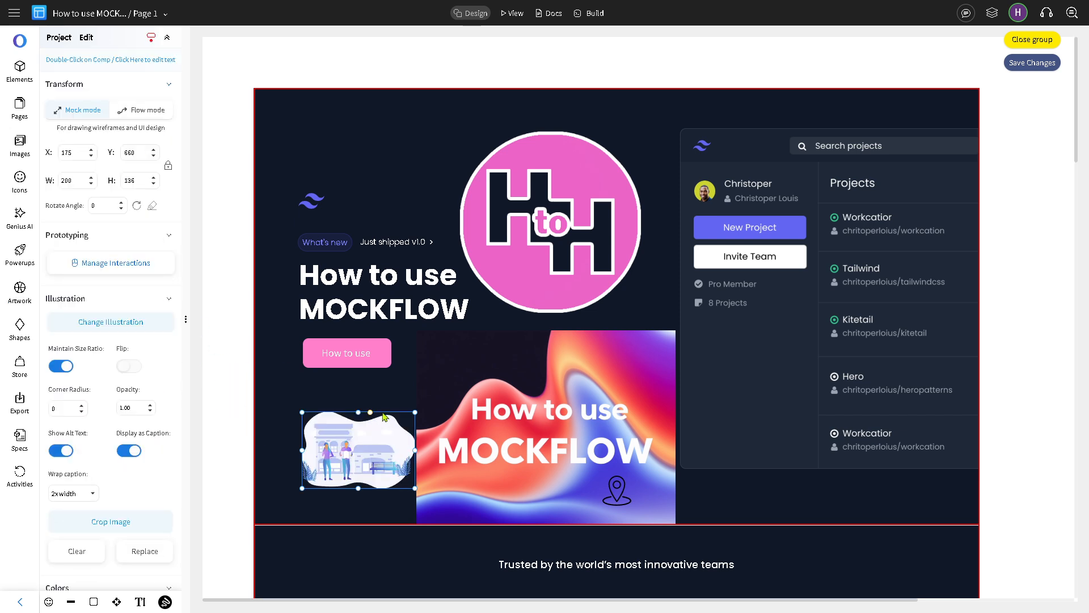
left_click(414, 418)
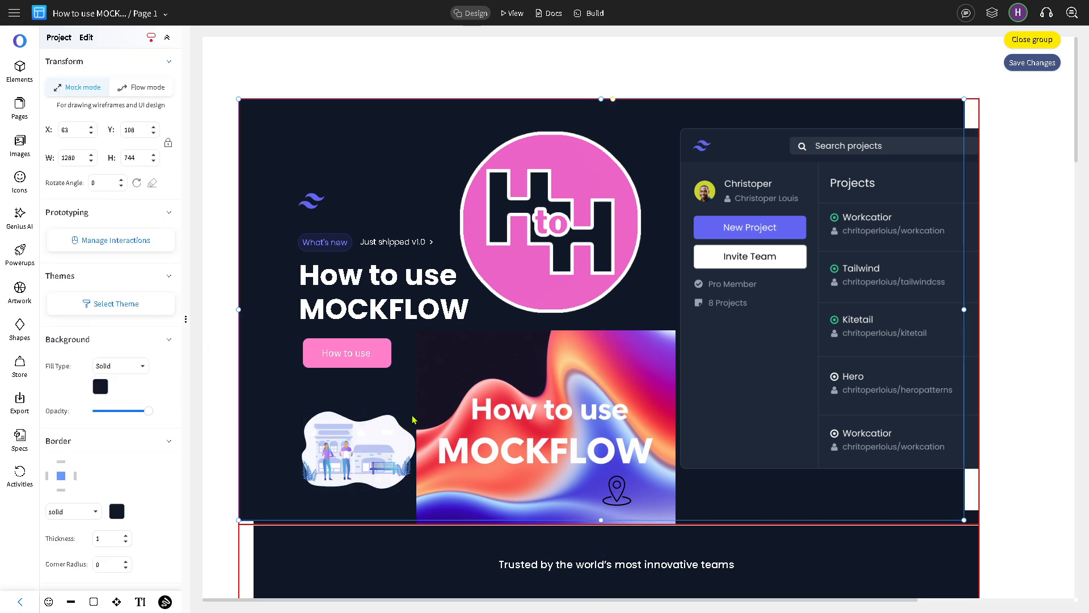
double_click(373, 444)
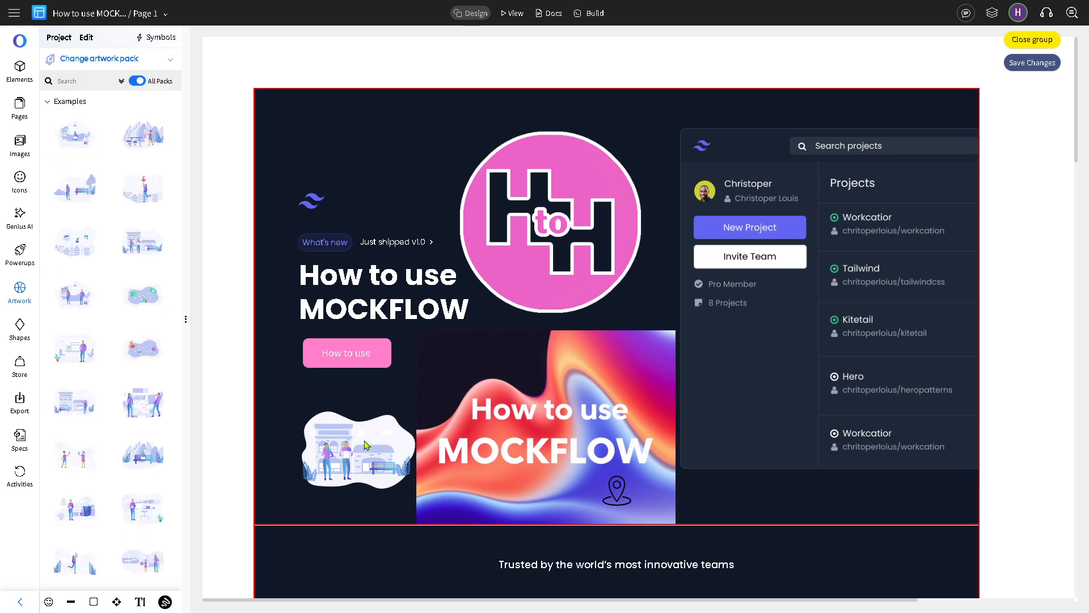
left_click(343, 400)
left_click_drag(358, 453, 510, 479)
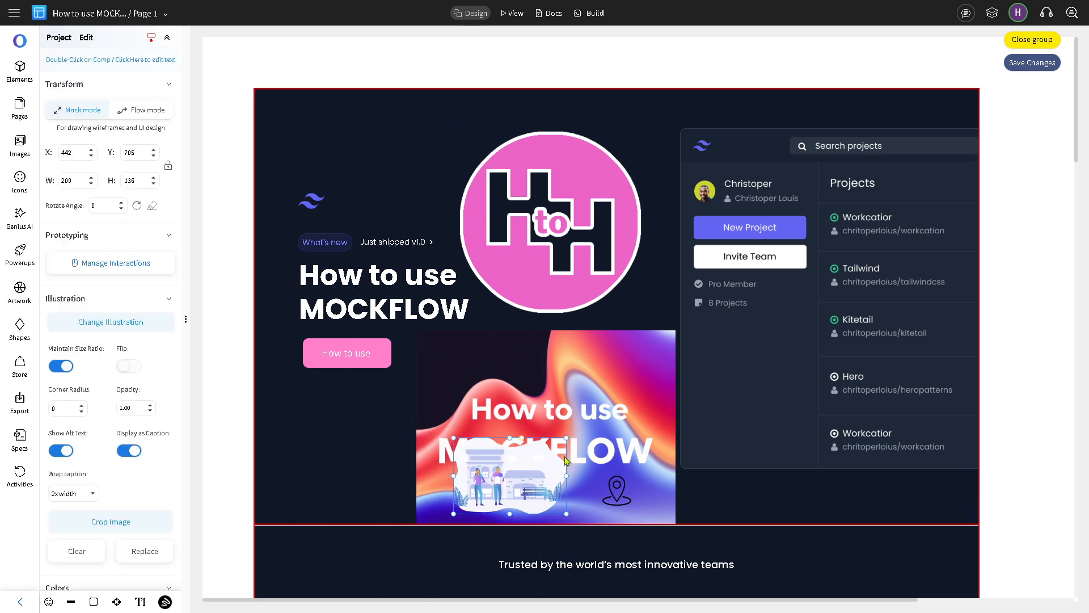
left_click_drag(567, 438, 576, 491)
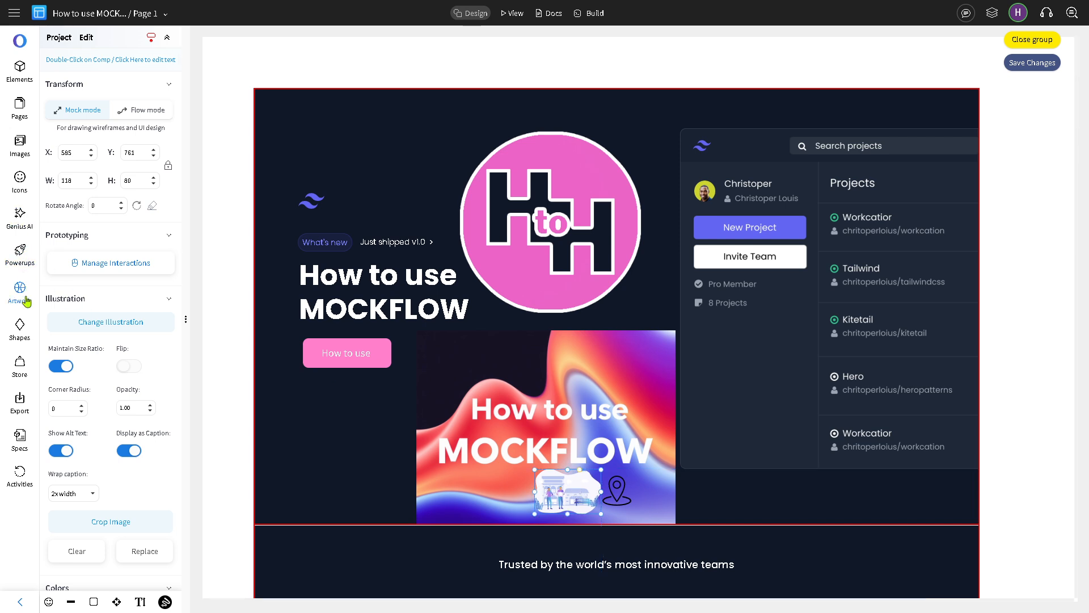
left_click(26, 338)
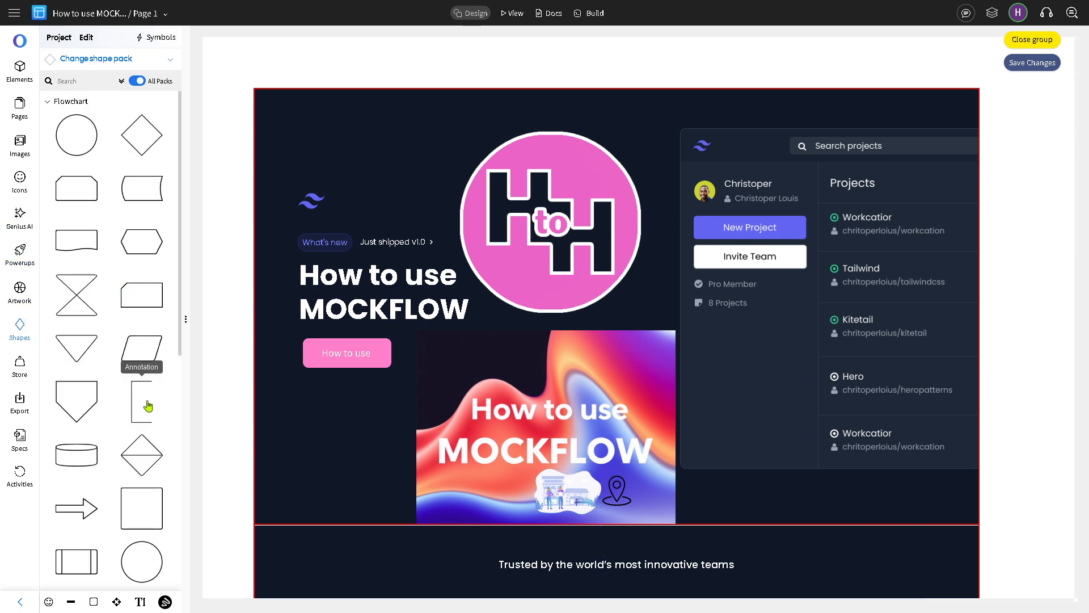
Step: Add the Flowchart arrow, resize it to 154×44, and place it at the banner's bottom-left
scroll(150, 417, "down", 1)
left_click_drag(87, 456, 589, 492)
left_click_drag(451, 493, 491, 526)
mouse_move(590, 548)
left_mouse_down()
mouse_move(541, 550)
mouse_move(585, 549)
left_mouse_up()
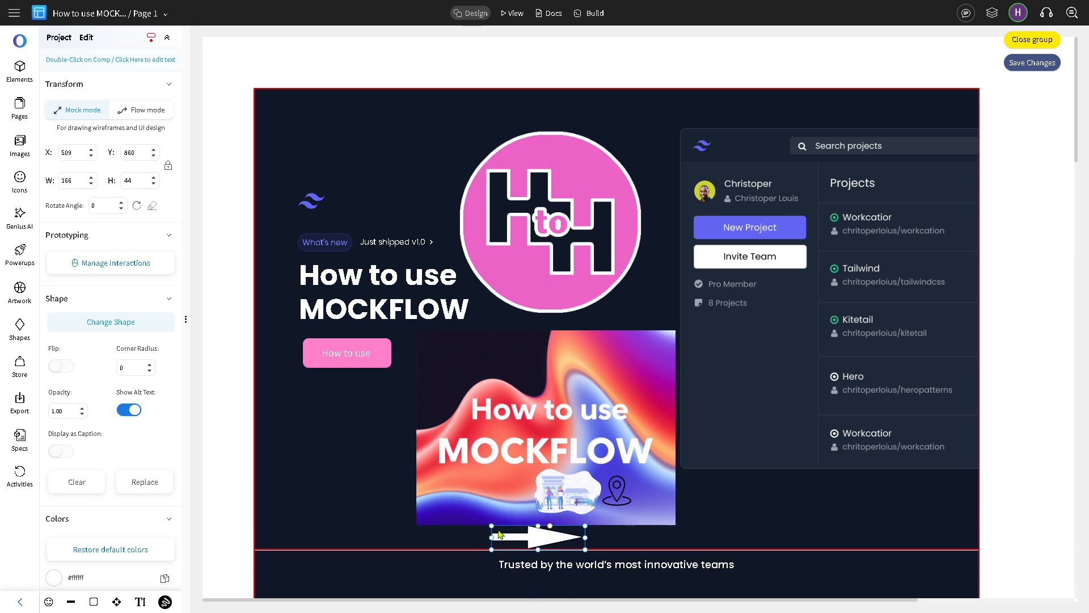
left_click_drag(501, 530, 483, 507)
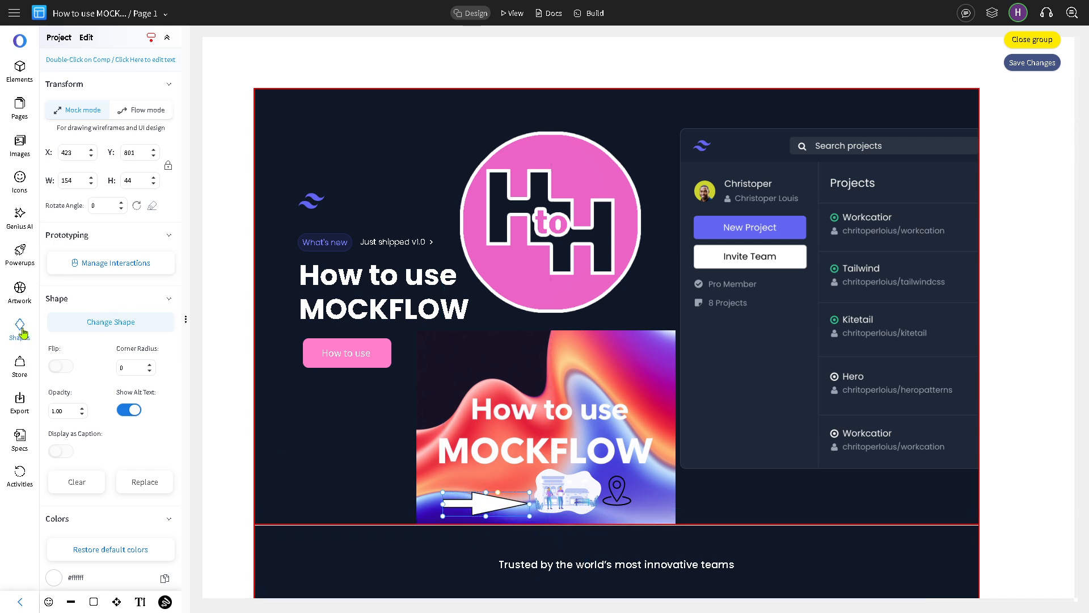
Step: Glance at the Power-Ups store, then show the export formats, checking the More options popup
left_click(23, 365)
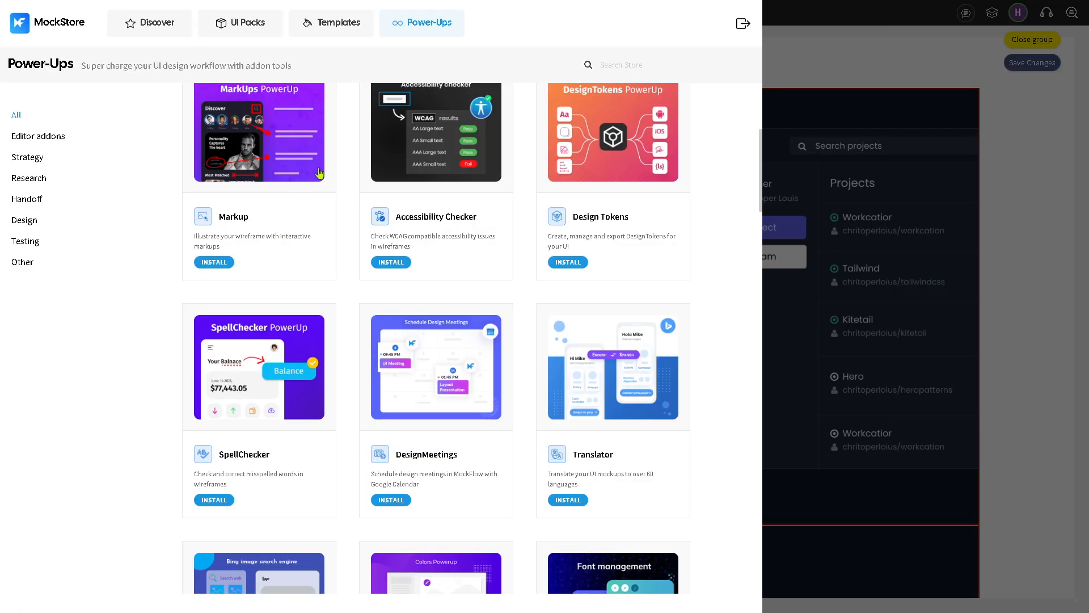
left_click(799, 44)
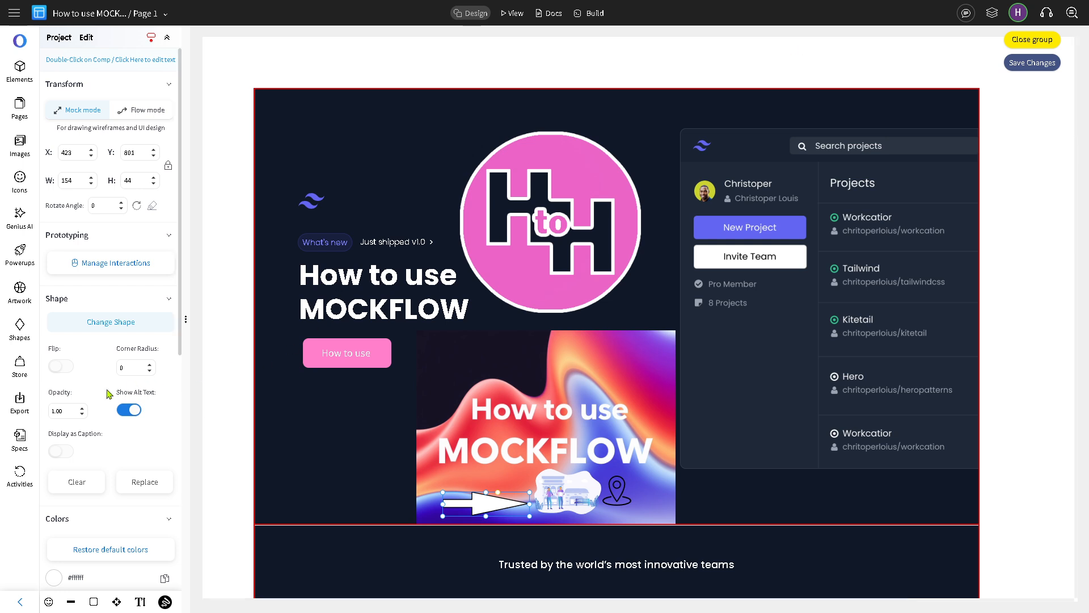
left_click(17, 411)
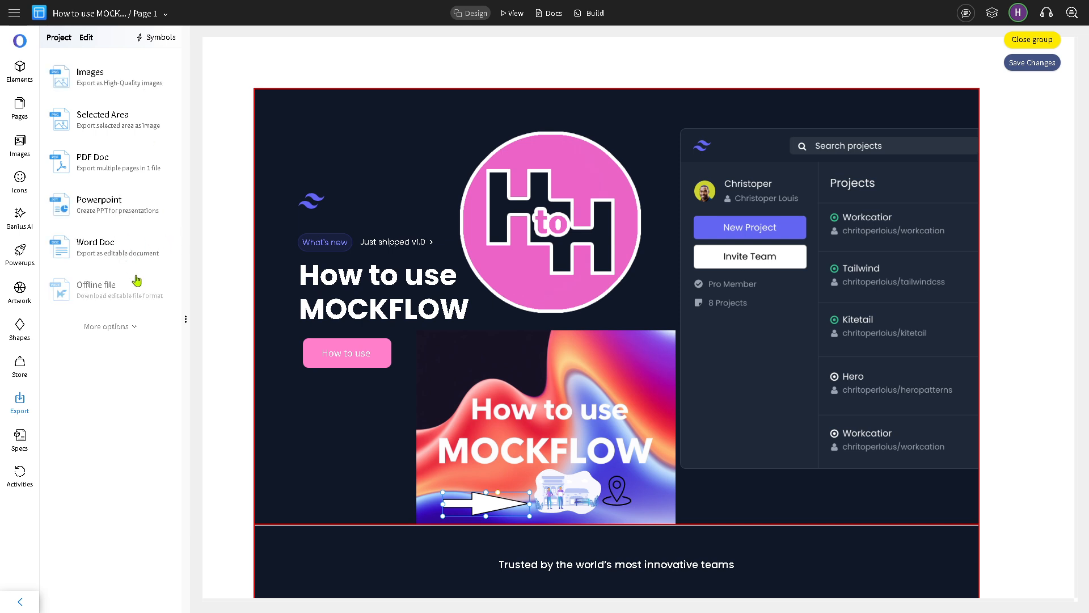
left_click(137, 329)
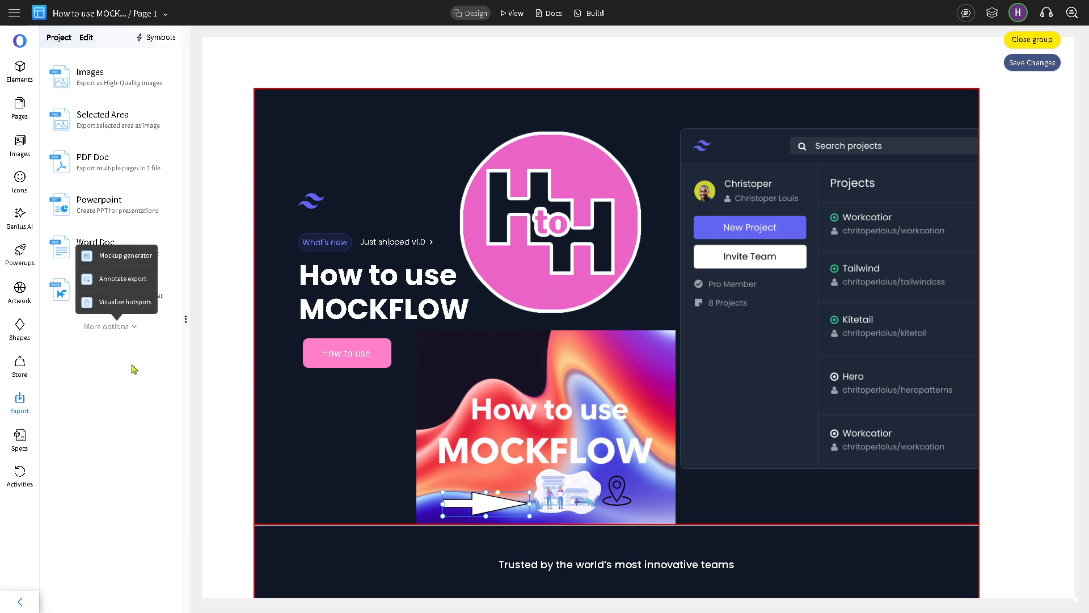
left_click(153, 393)
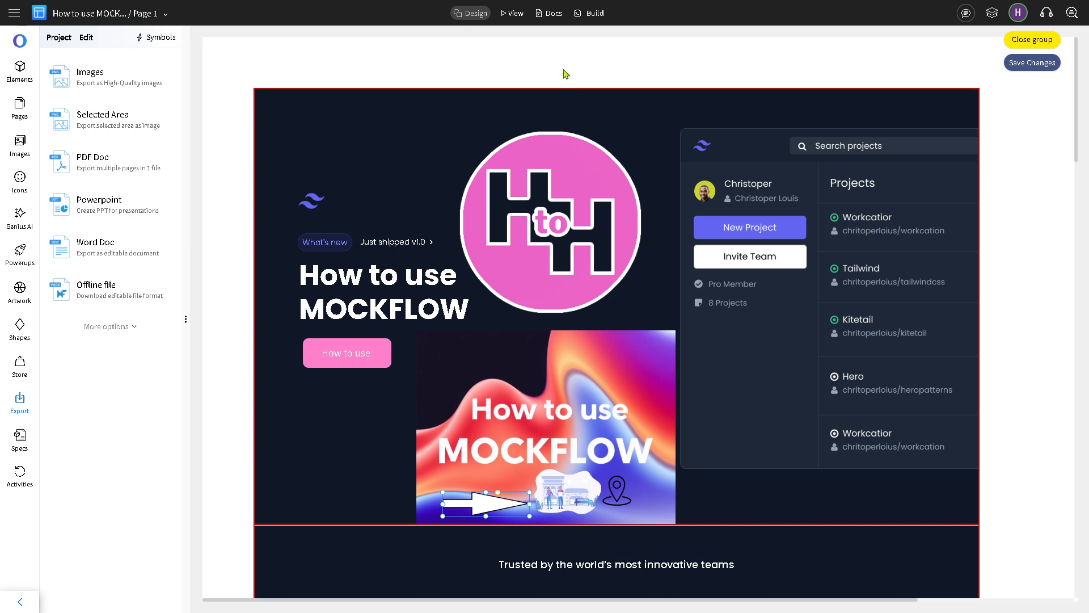
Step: Switch to View mode and scroll down through the landing page and back to the hero
left_click(514, 13)
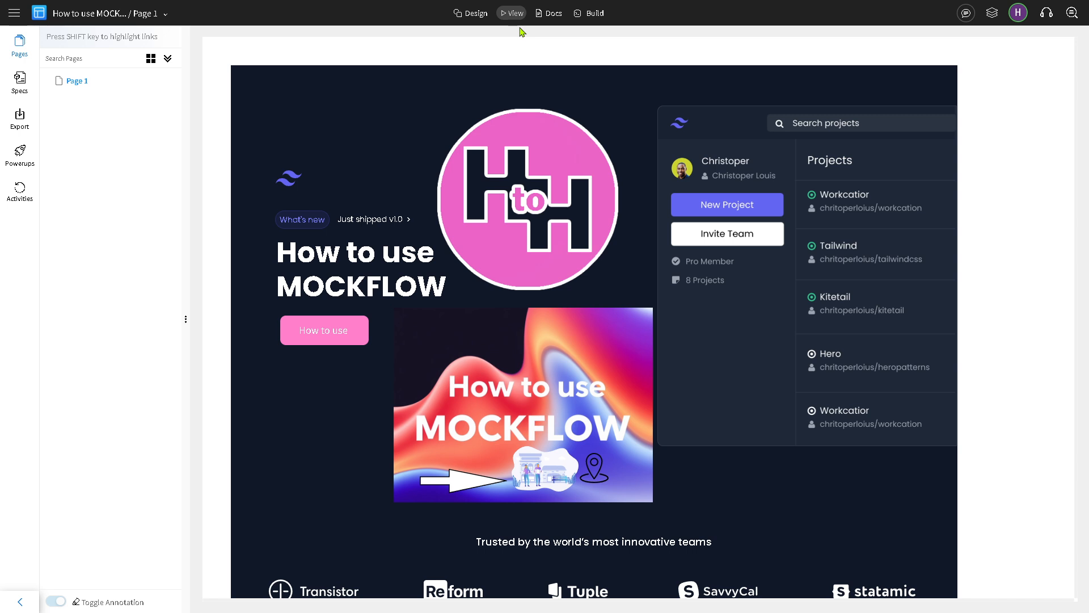
scroll(673, 356, "down", 3)
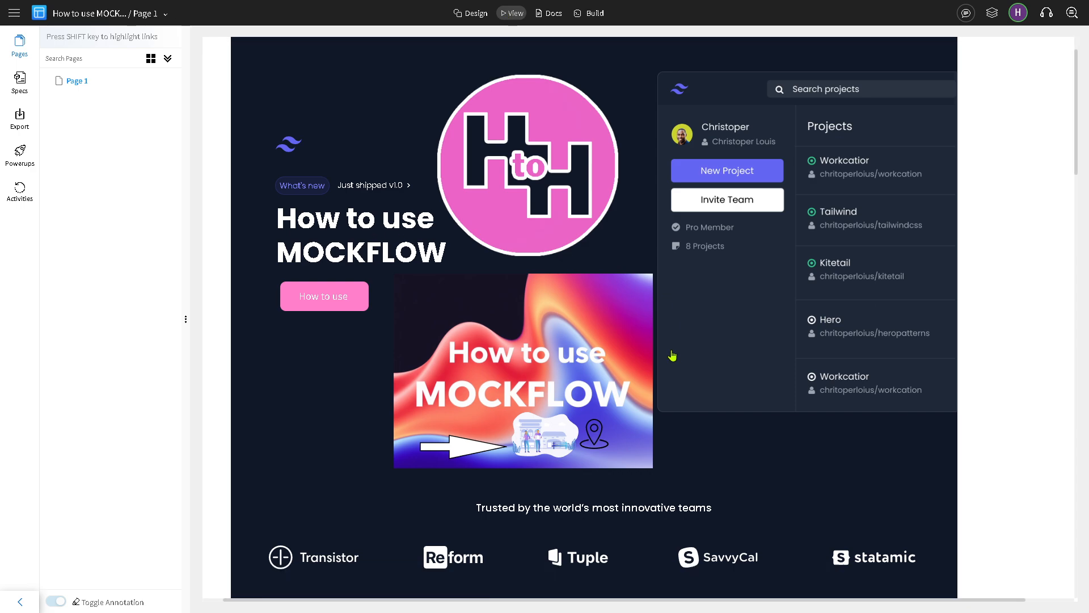
scroll(673, 357, "down", 7)
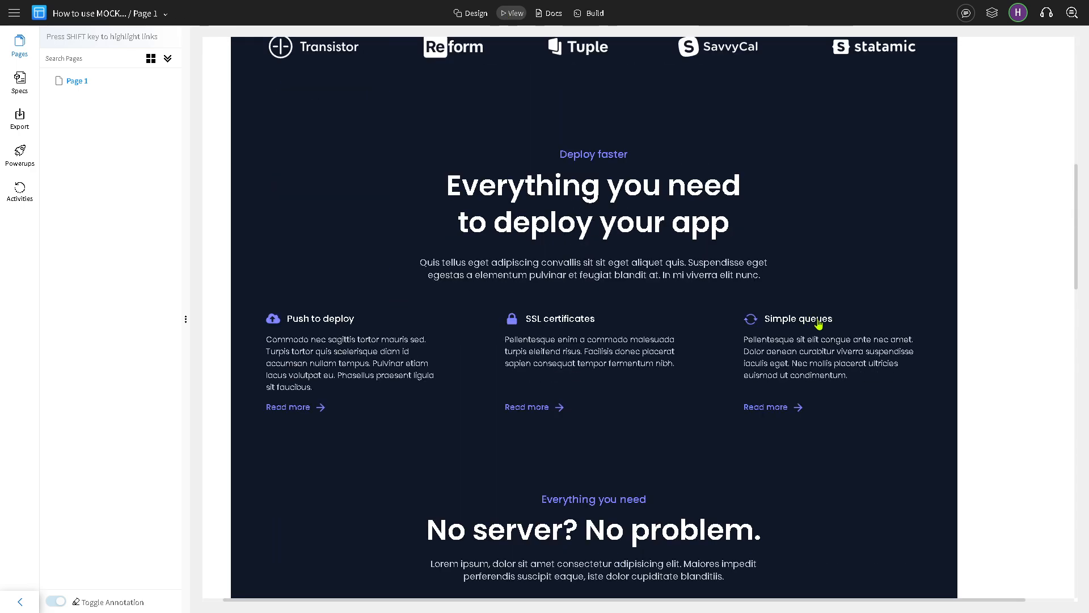
left_click_drag(1077, 221, 1050, 92)
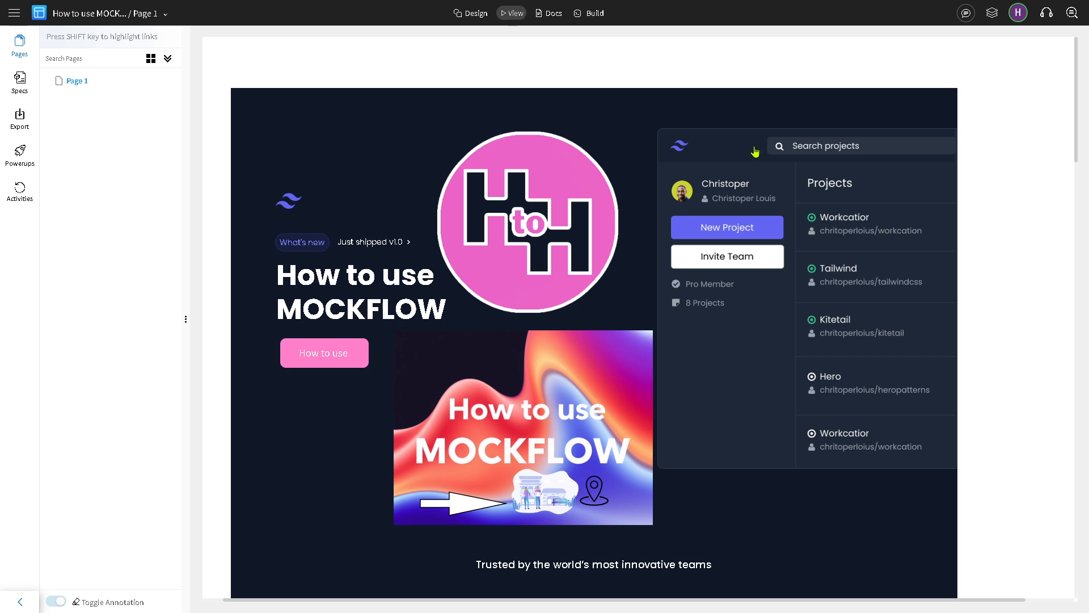
Step: Show the Layers list, then try Start meeting, which reports it requires a paid plan
left_click(994, 16)
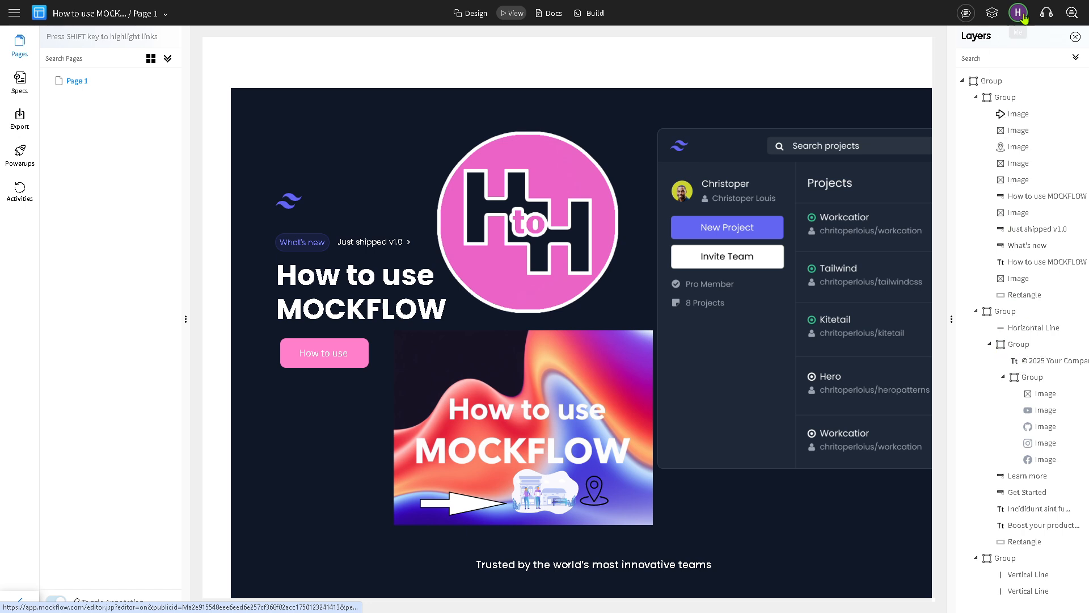
left_click(1048, 13)
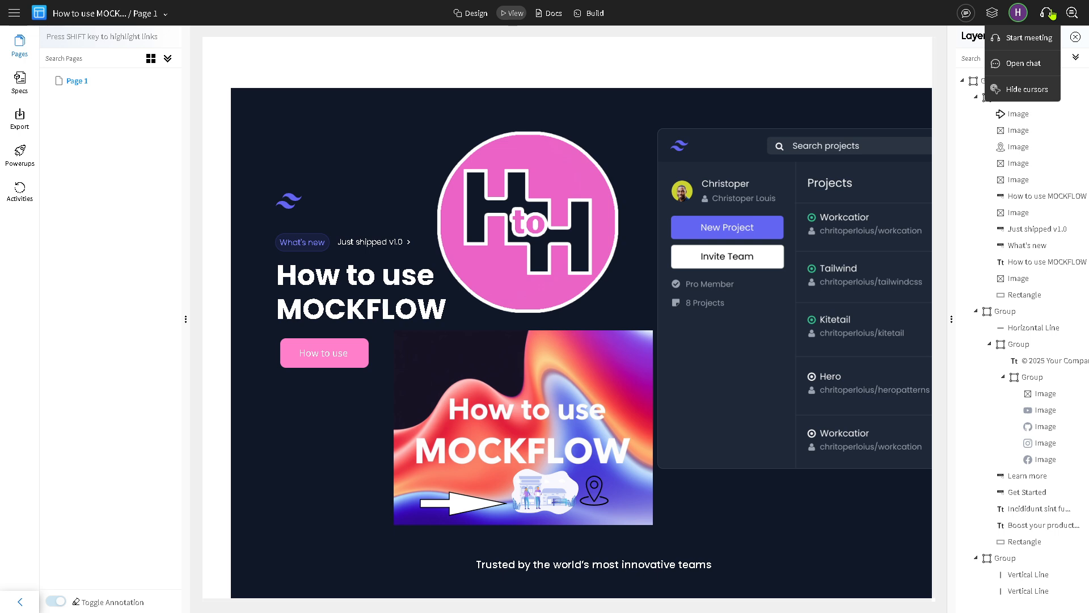
left_click(1024, 38)
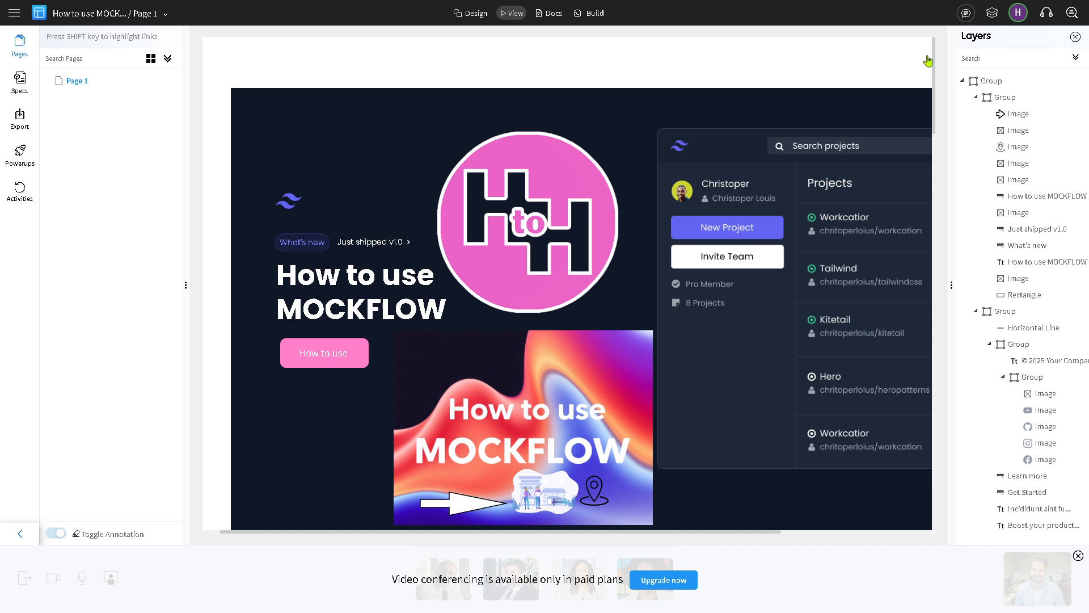
Step: Open Comments, jump through the page sections via the navigator, and place a new comment box
left_click(966, 13)
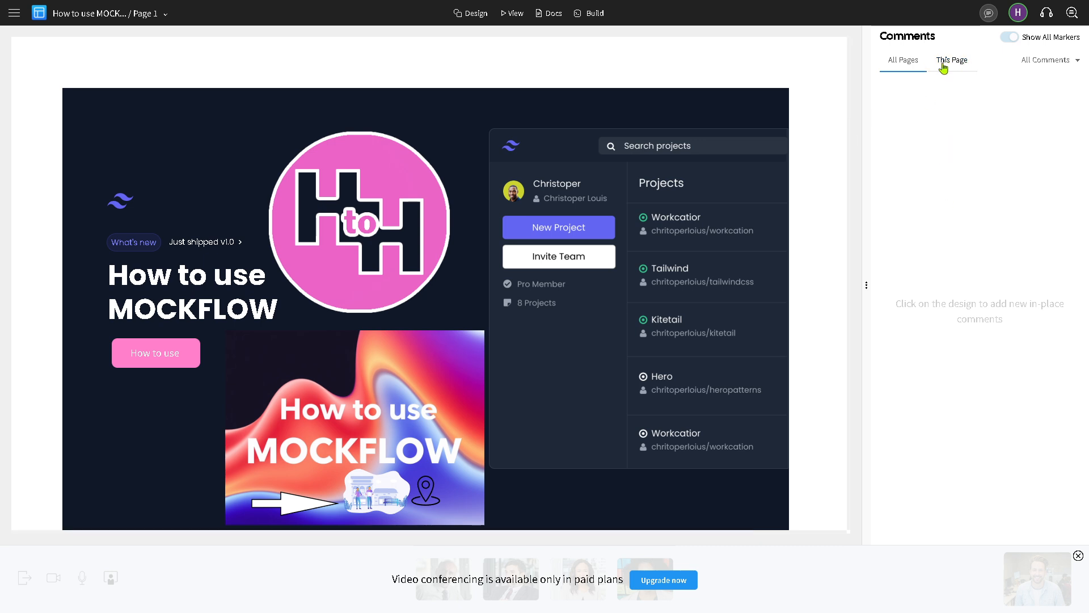
left_click(1072, 13)
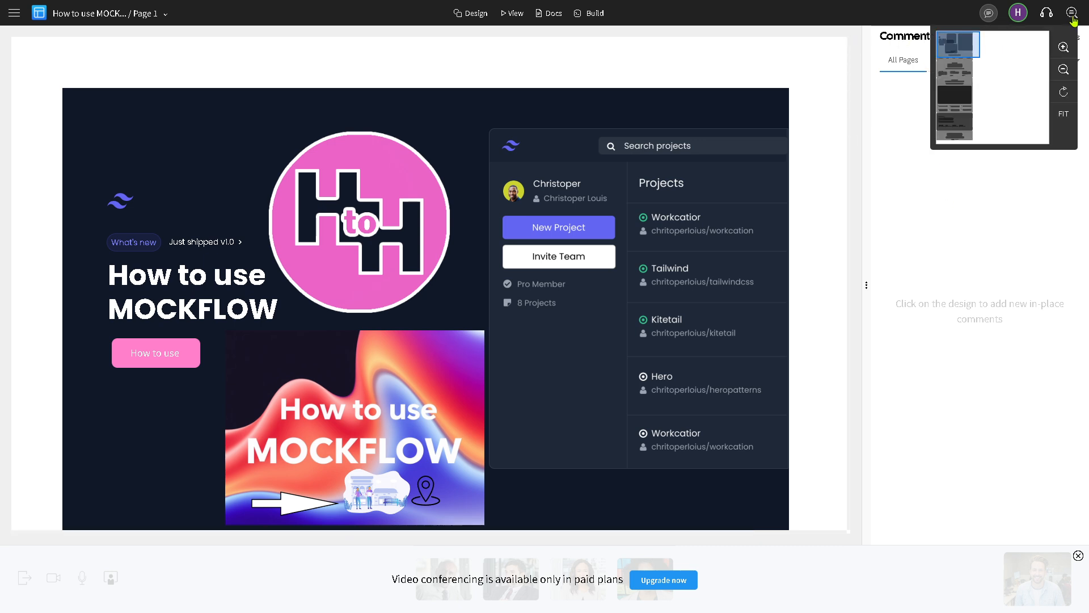
left_click(957, 72)
left_click(958, 100)
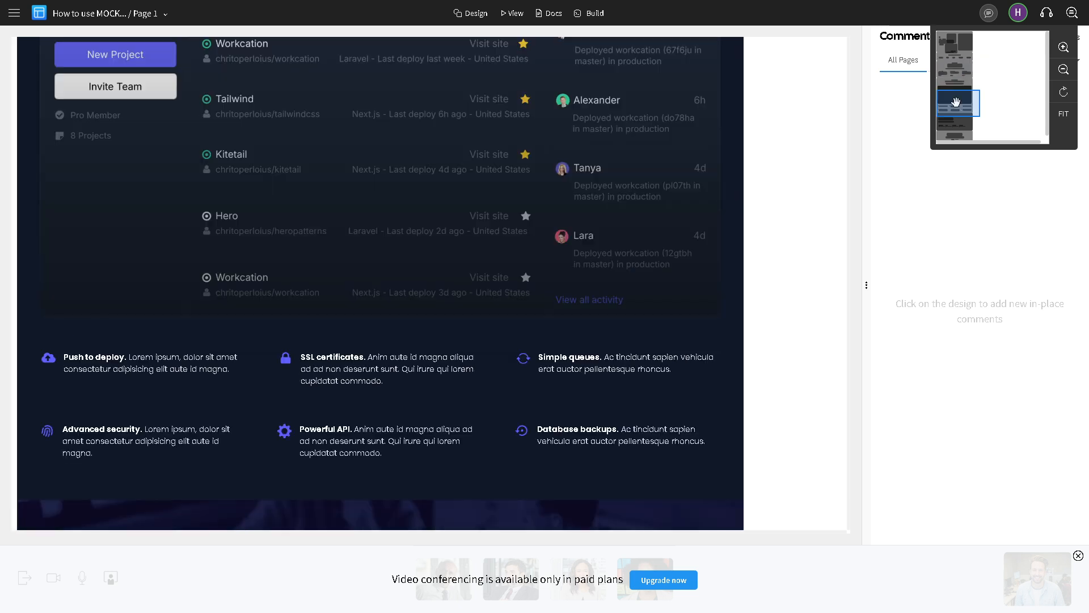
left_click(951, 133)
left_click(956, 109)
left_click(957, 79)
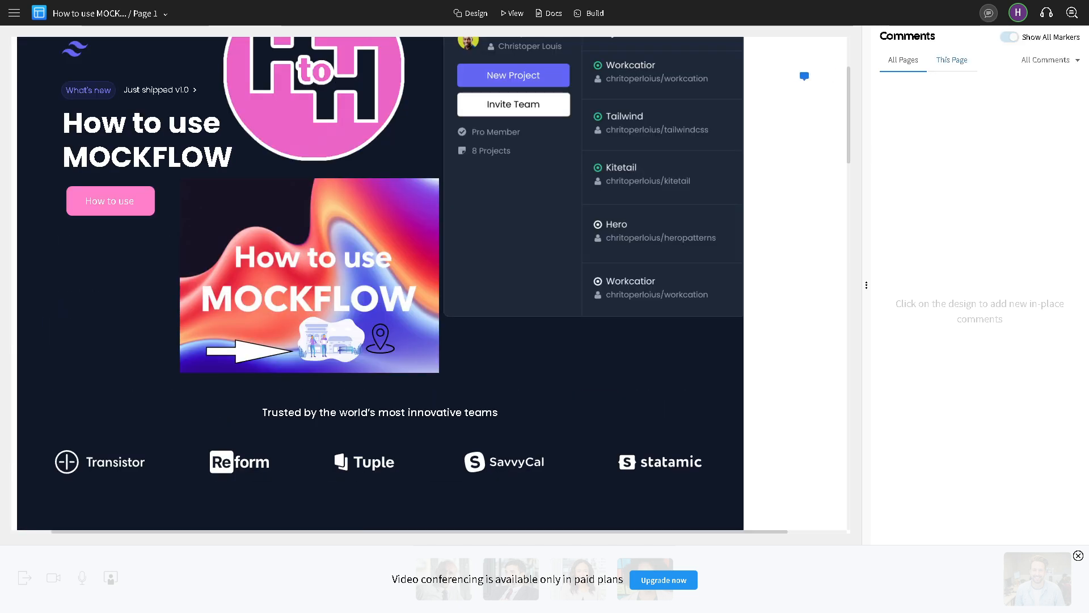
left_click(799, 75)
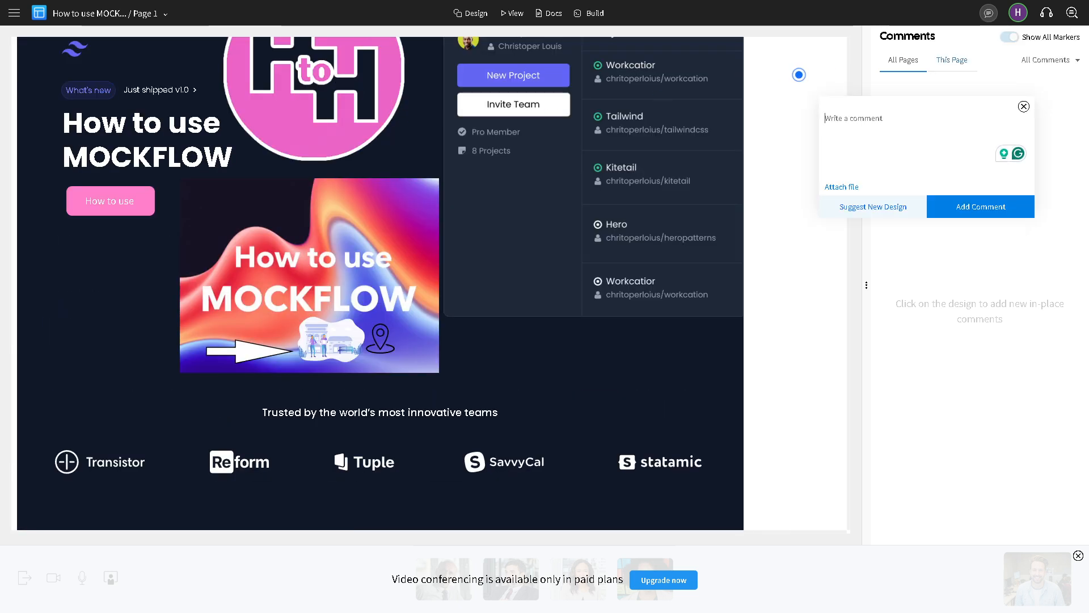